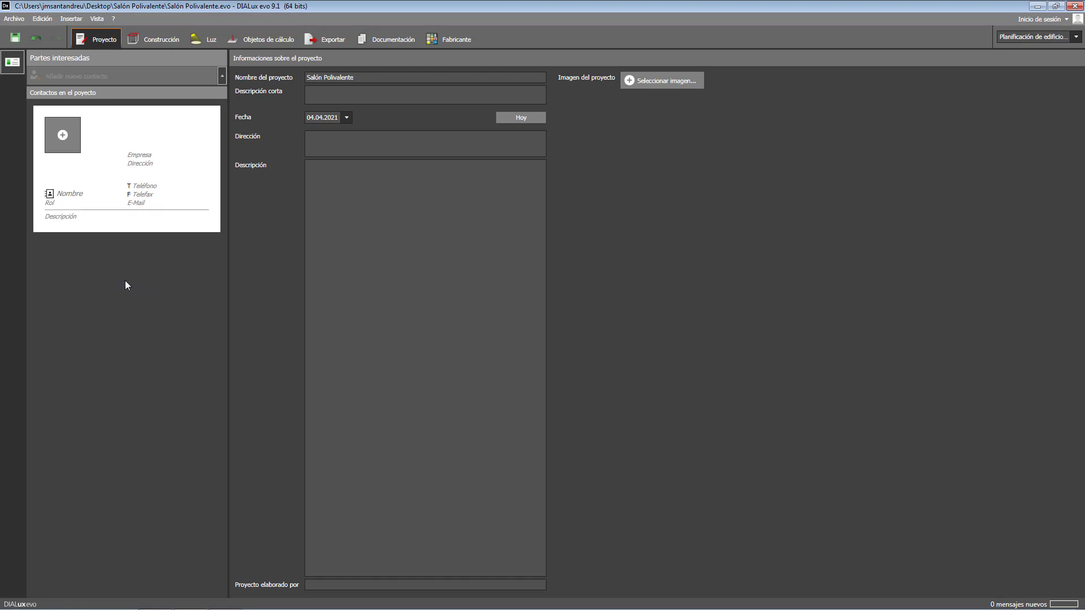
Fill in the project contact card with the saved engineer's contact for Aprende Sobre DIALux.
left_click(70, 196)
type("jo")
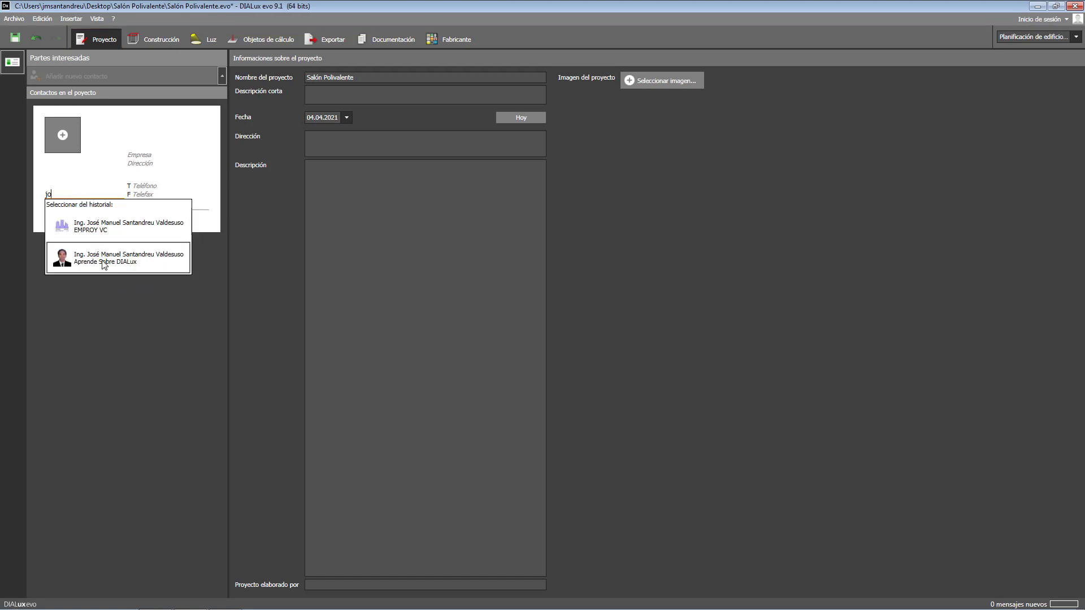
left_click(103, 262)
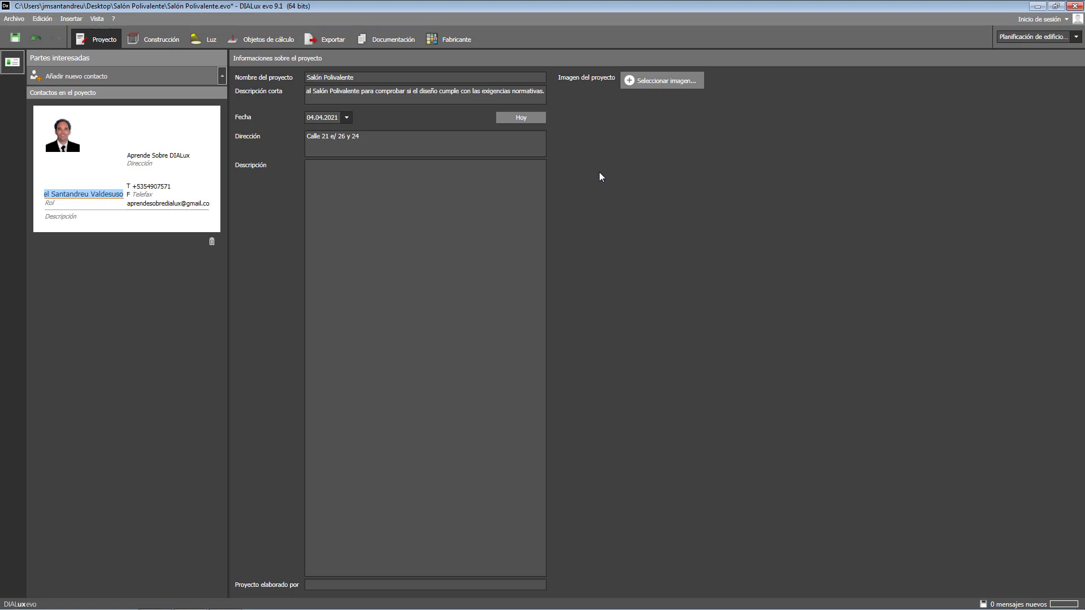
Describe the project as a preliminary study of the Salón Polivalente checked against Norma EN 12464_1: 2012, and enter the project author's full name.
type("Estudio previo hecho al Salón Polivalente antes de la realización del plano ejecutivo de instalación eléctrica de iluminación.  En este estudio se comprobó que el diseño cumple con las exigencias de la Norma EN 12464_1: 2012")
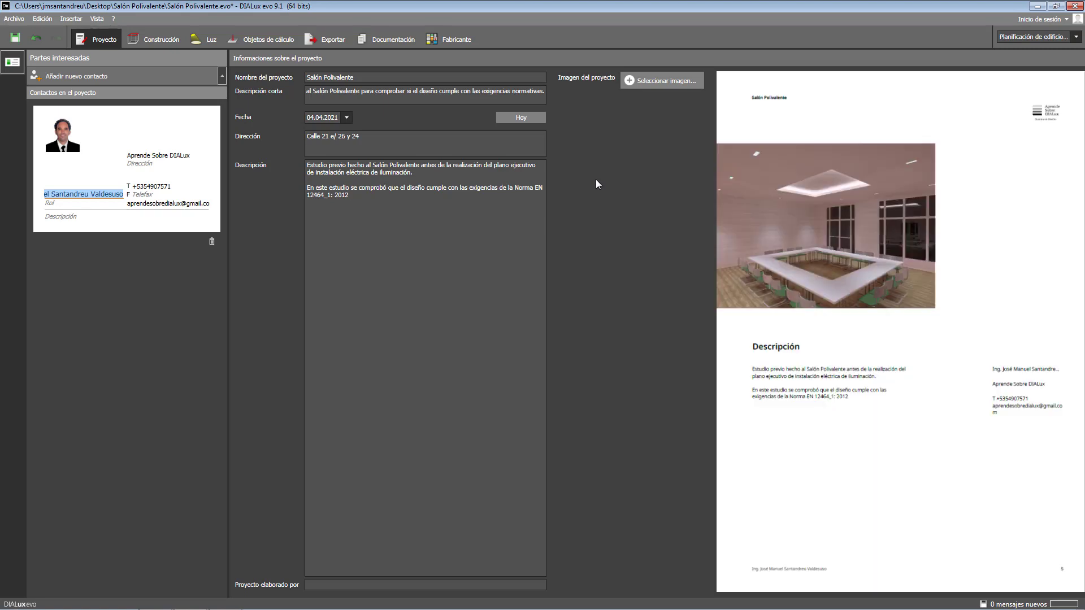
type("Ing. José Manuel Santandreu Valdesuso")
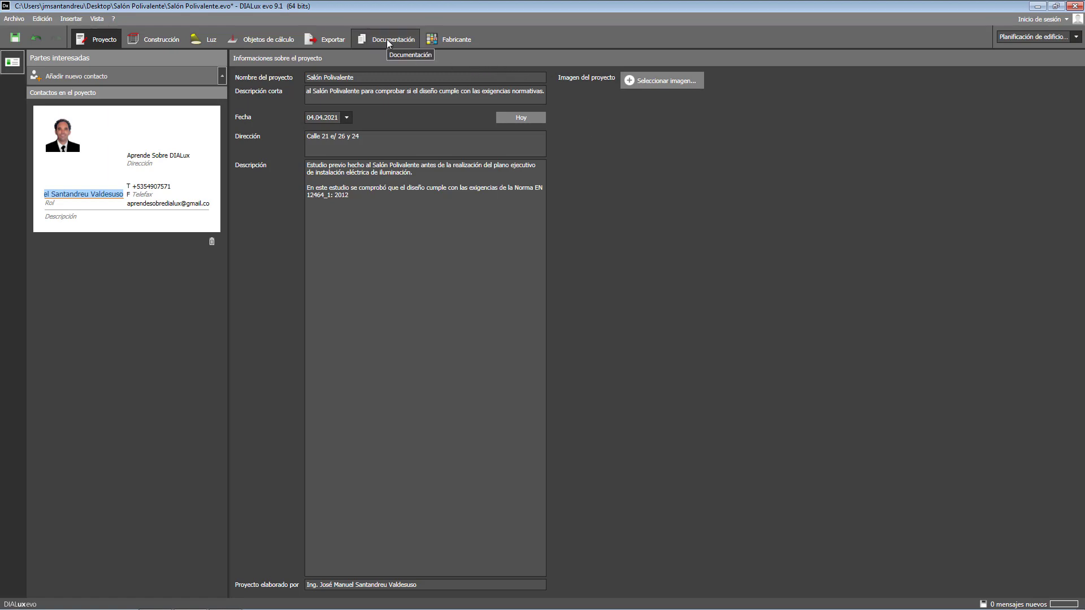
key("Tab")
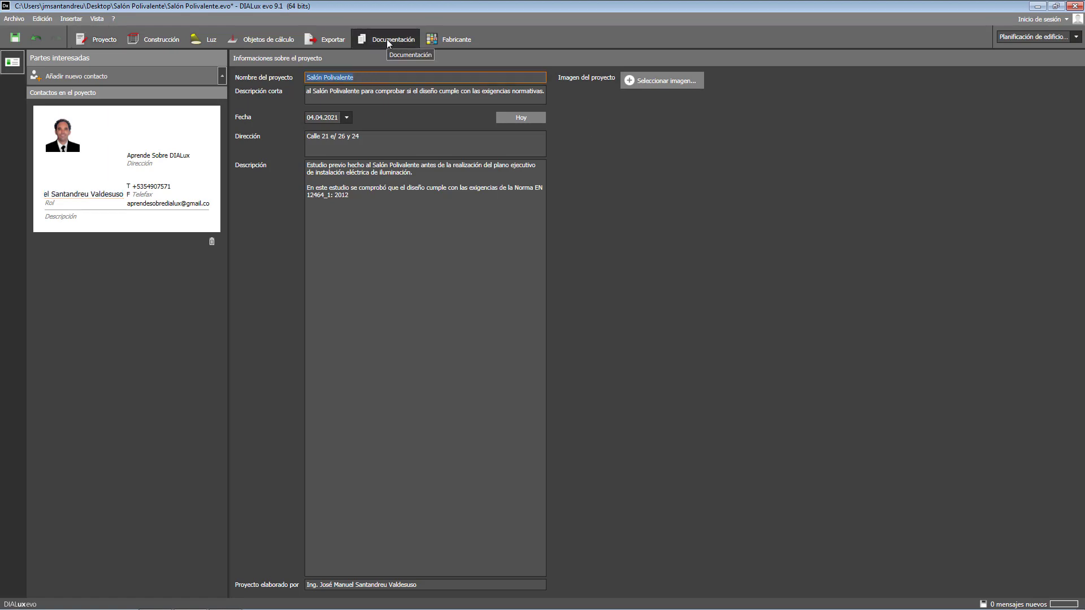
Open the documentation's page selection for editing and add the Vista de Planta graphic to the Portada page.
left_click(386, 40)
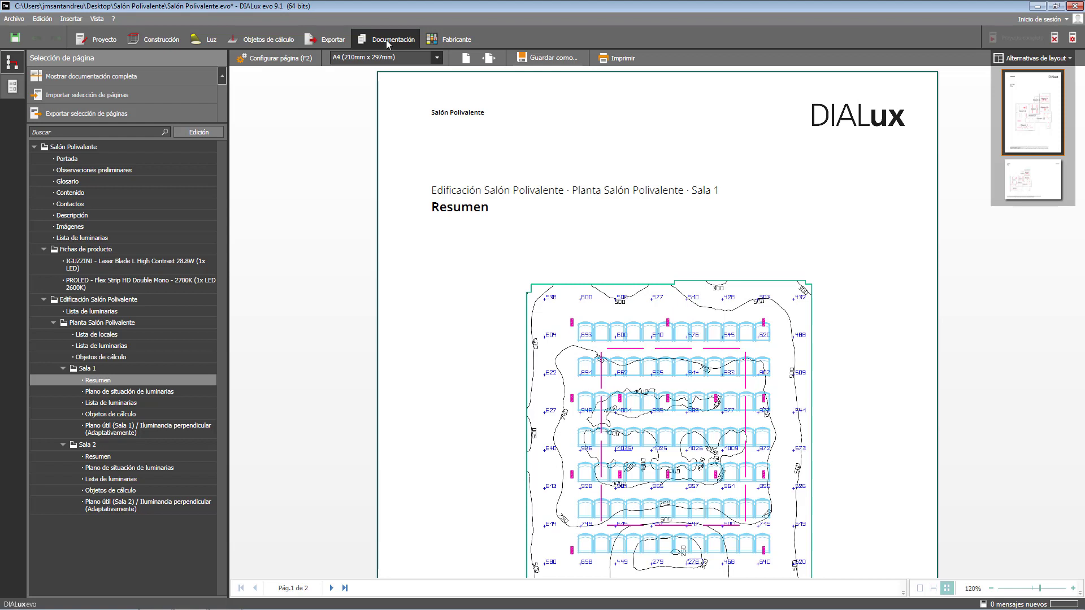
left_click(193, 134)
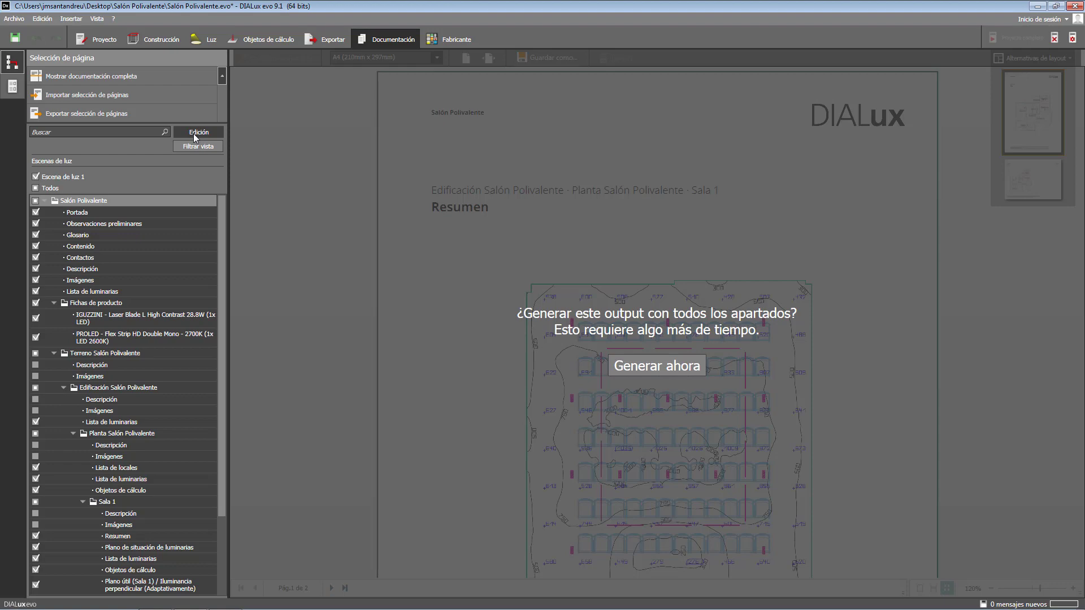
left_click(170, 212)
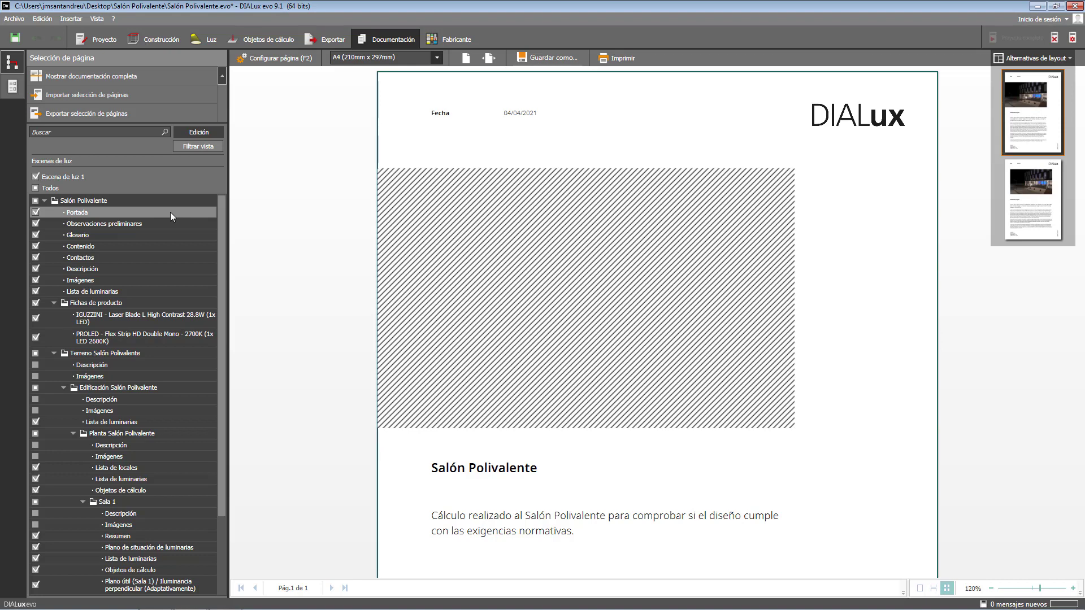
left_click(276, 56)
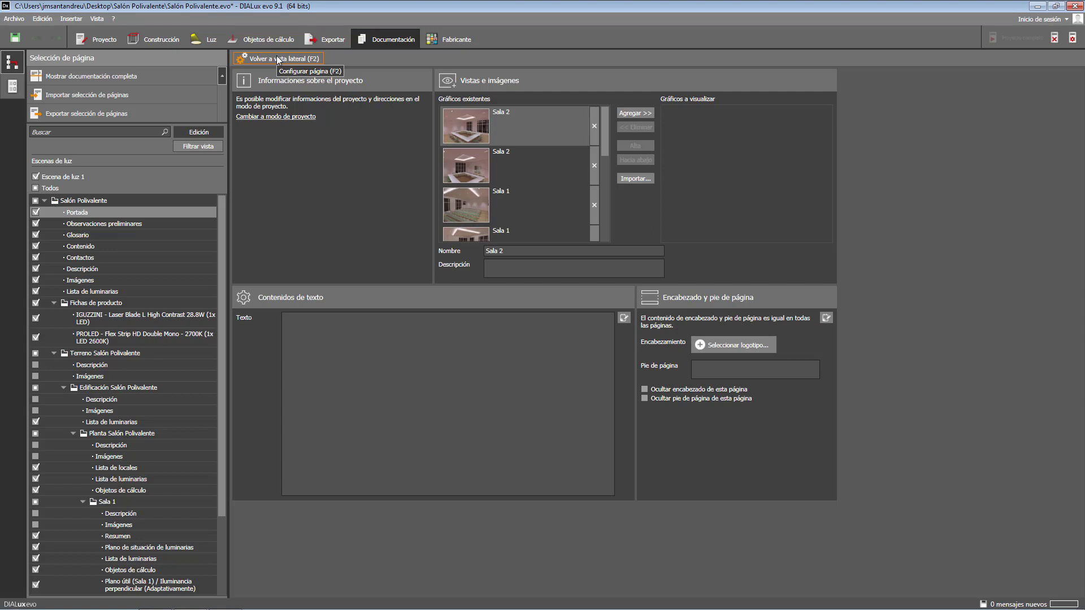
scroll(485, 159, "down", 5)
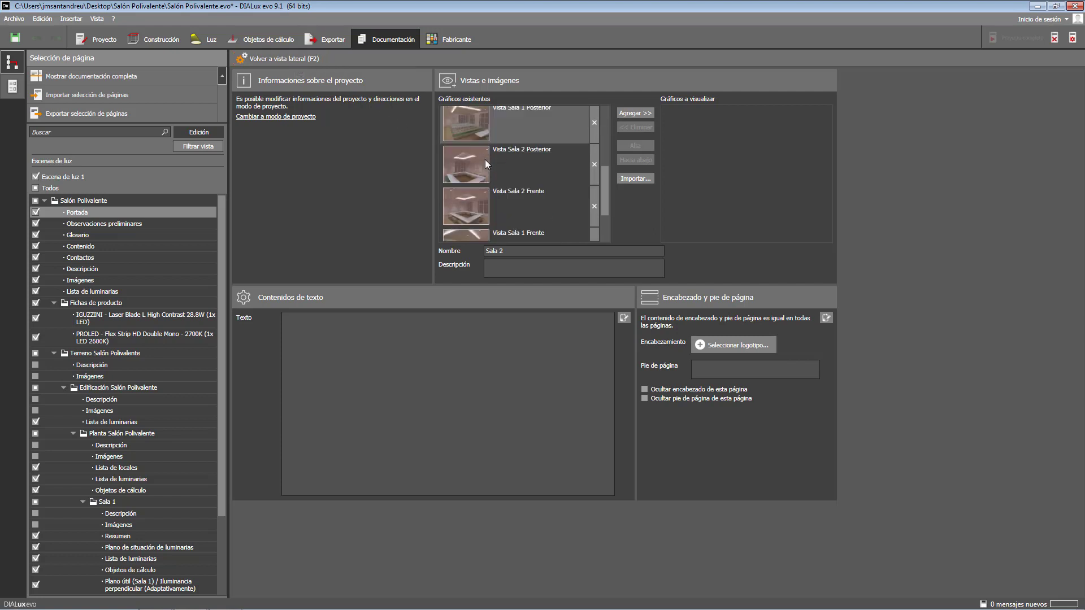
left_click(512, 213)
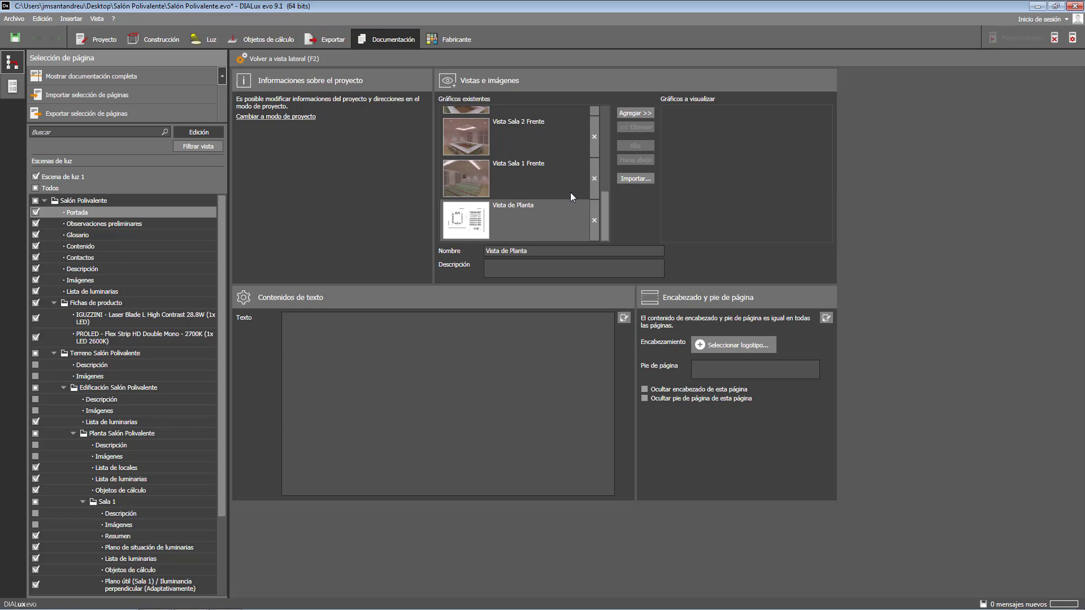
left_click(630, 113)
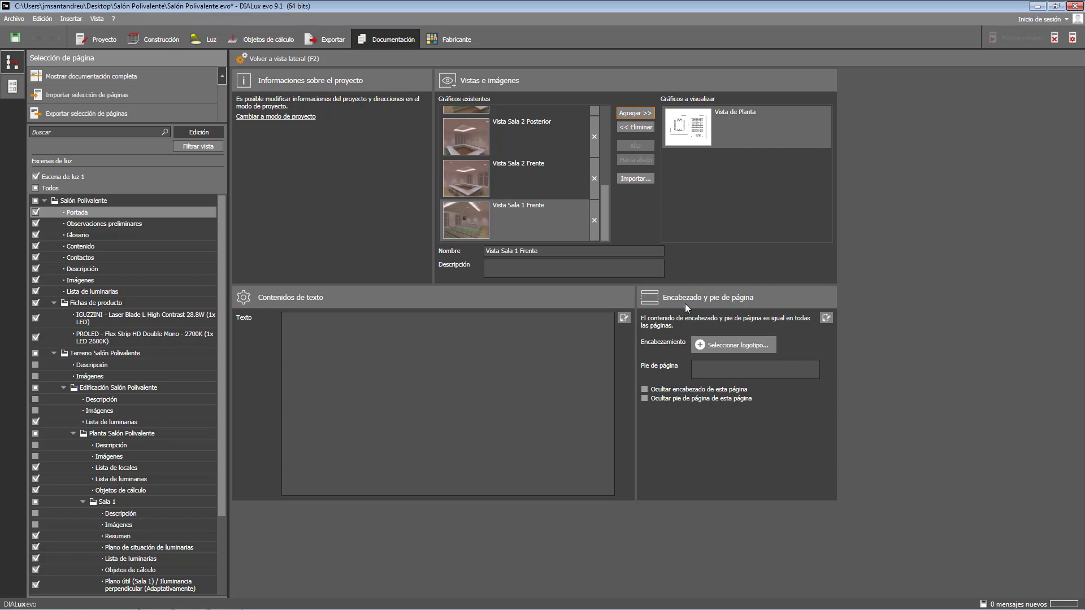
Load Aprende Sobre Dialux.png as the header logo for the report pages.
left_click(732, 349)
left_click(316, 198)
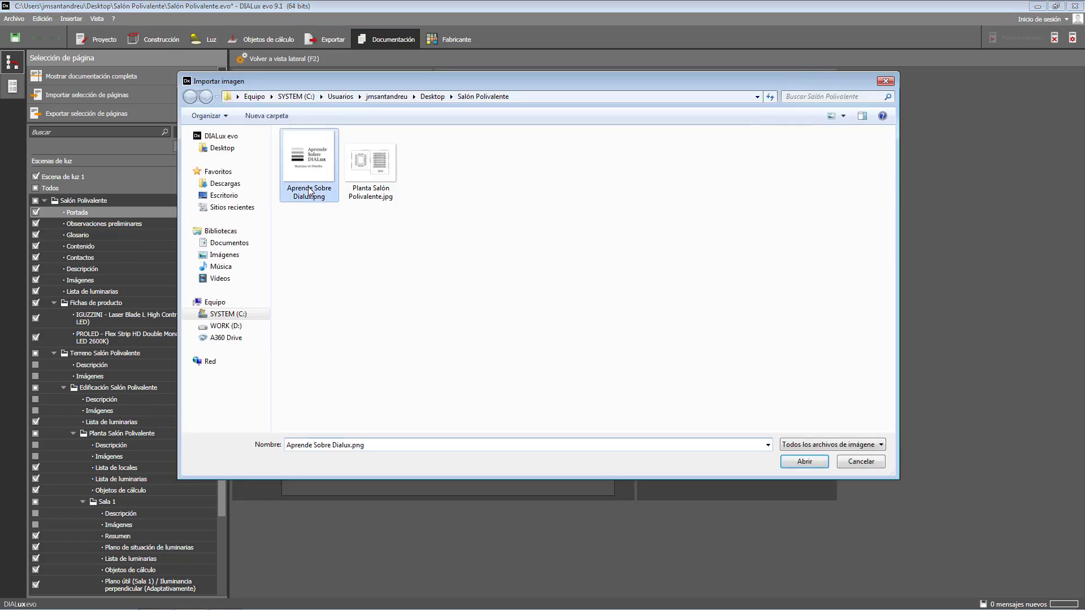
left_click(802, 460)
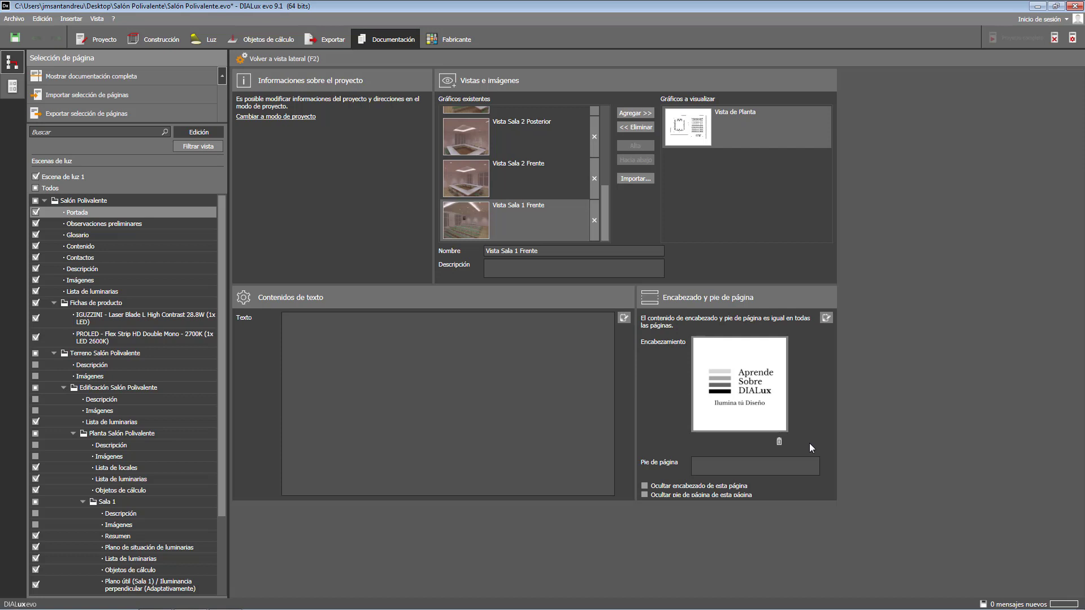
Enter the engineer's full name as the page footer and return to the cover page preview.
left_click(734, 466)
type("Ing. José ")
type("Mariel Santandreu ")
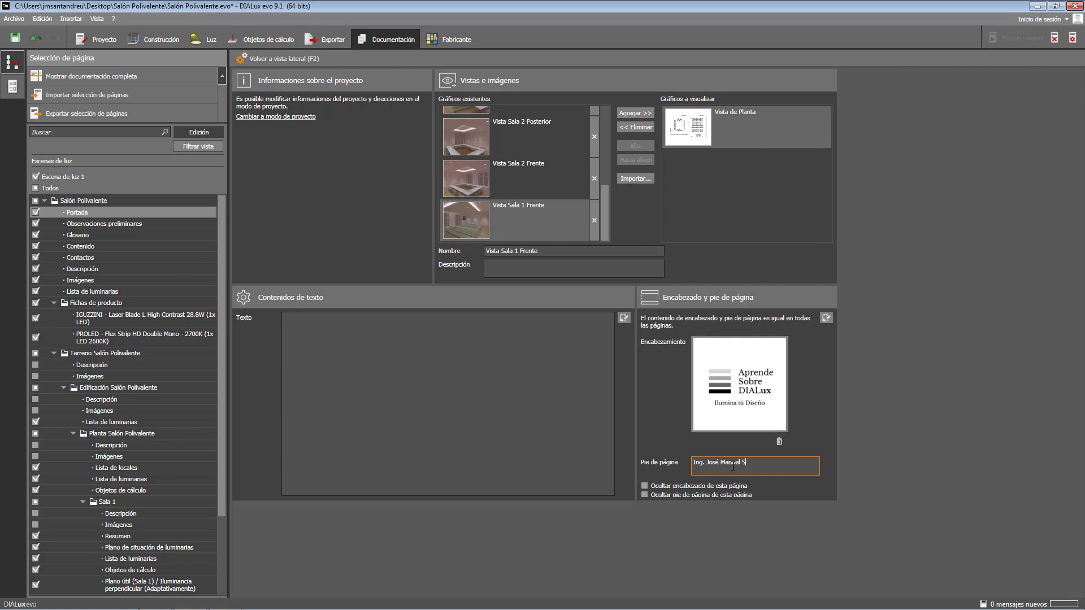
type("Valdesuso")
left_click(294, 57)
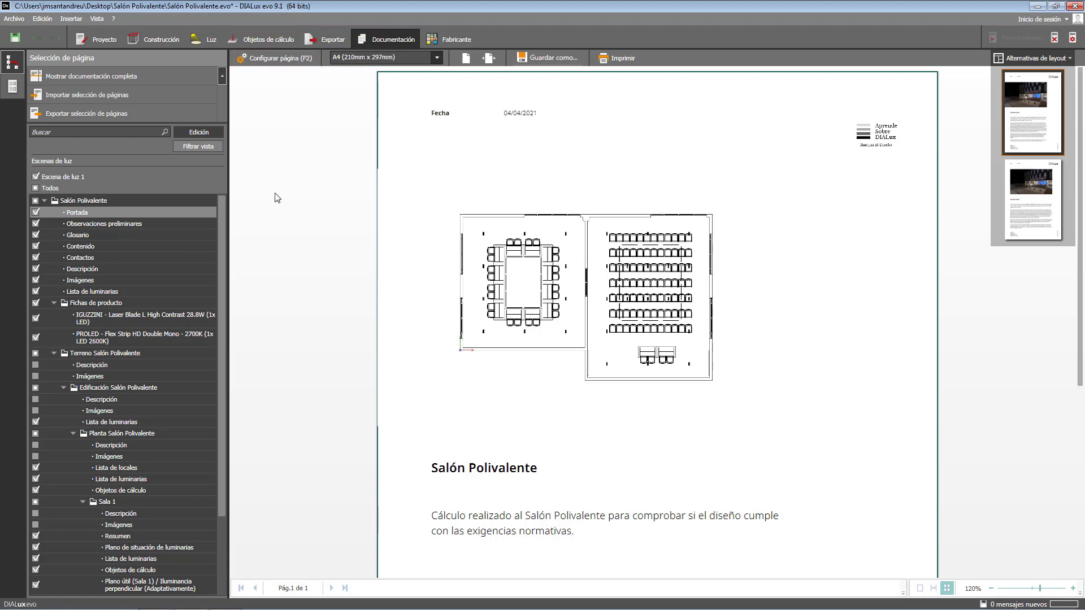
Add the second Sala 2 view to the project's Descripción page and return to its preview.
left_click(195, 269)
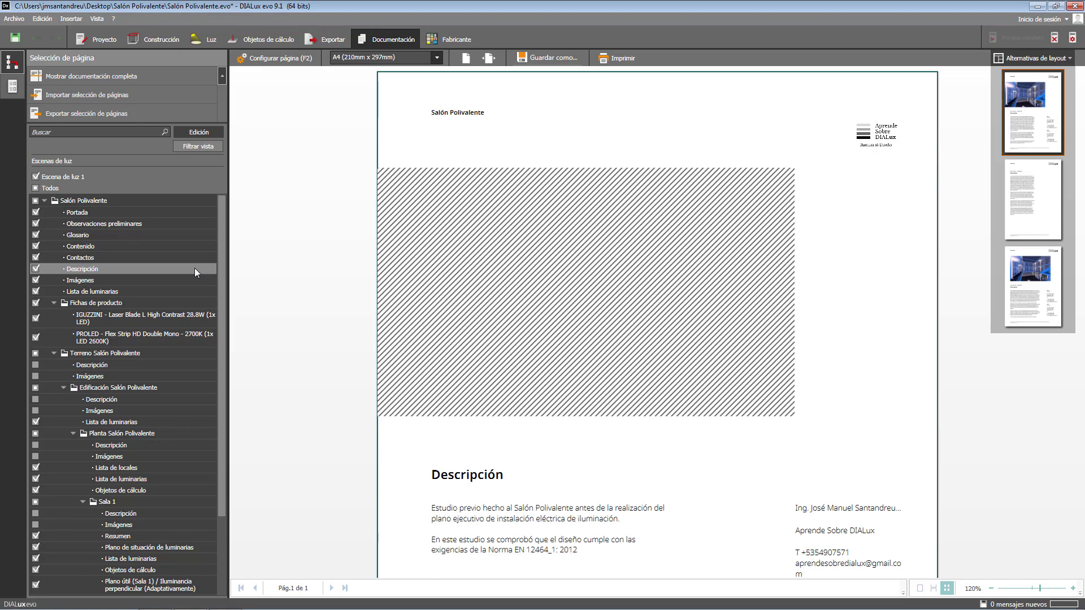
left_click(279, 60)
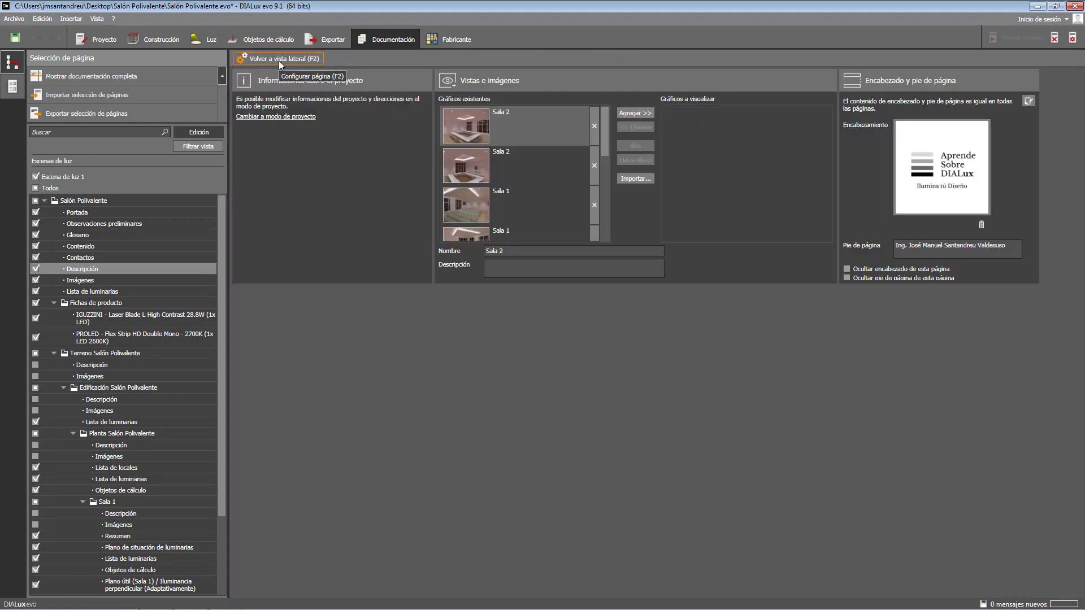
left_click(469, 166)
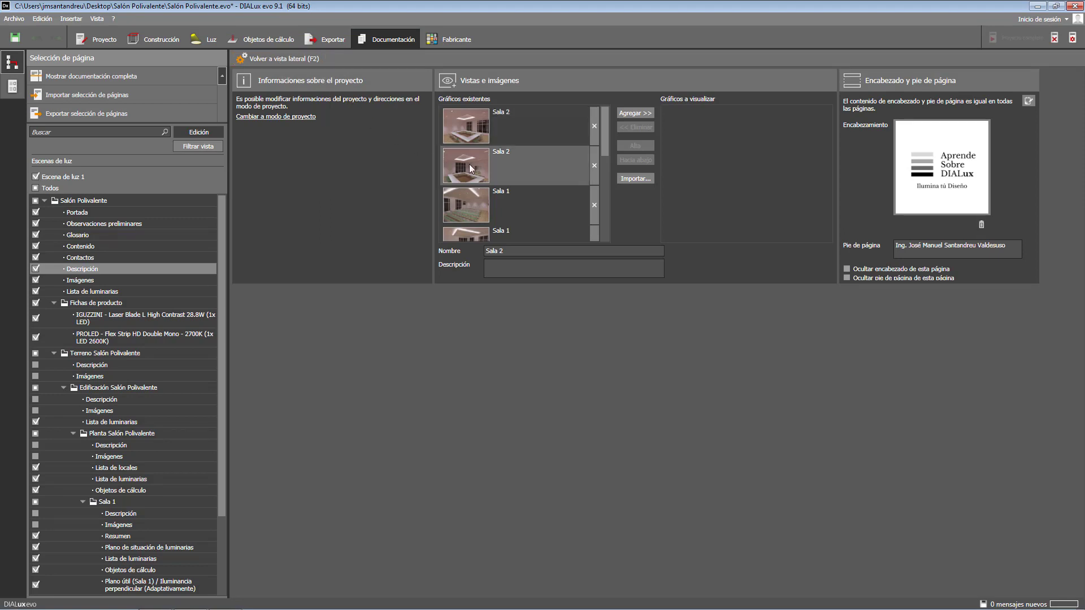
left_click(632, 116)
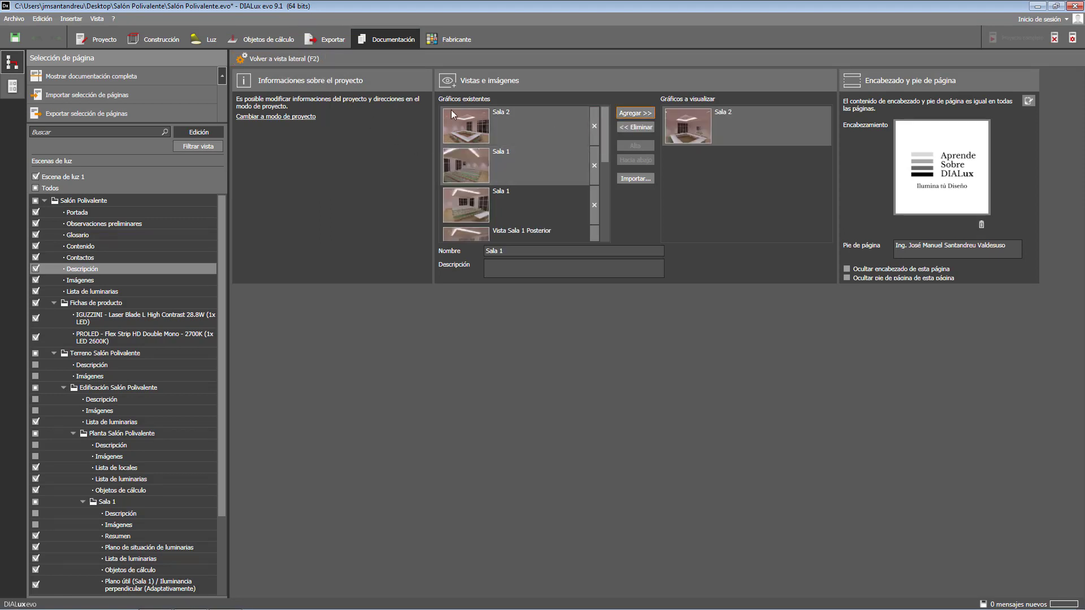
left_click(305, 58)
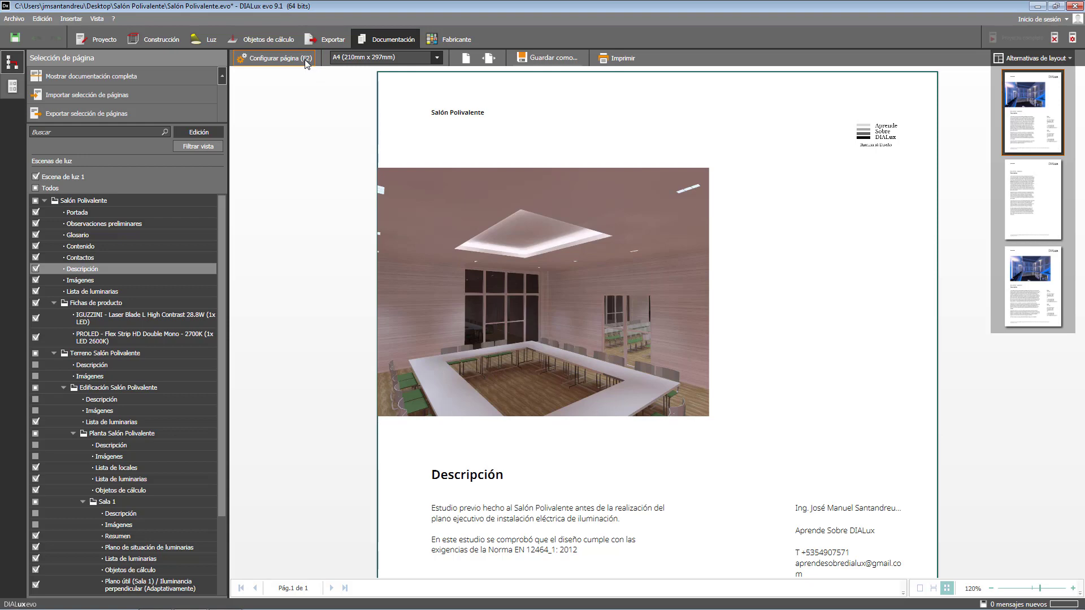
Add the two Sala 2 and two Sala 1 views to the project's Imágenes page.
left_click(191, 278)
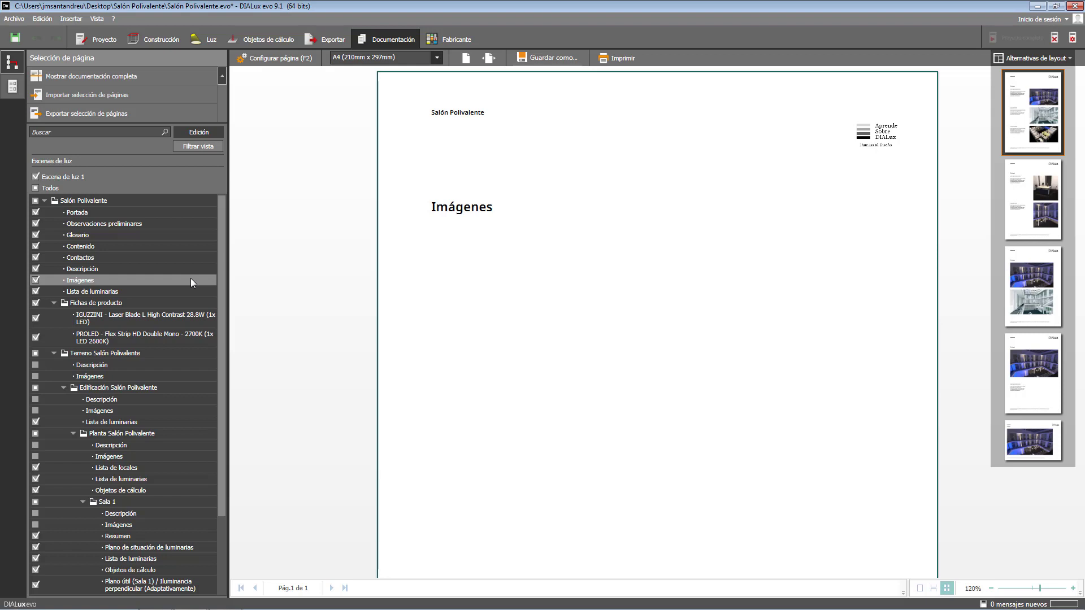
left_click(274, 58)
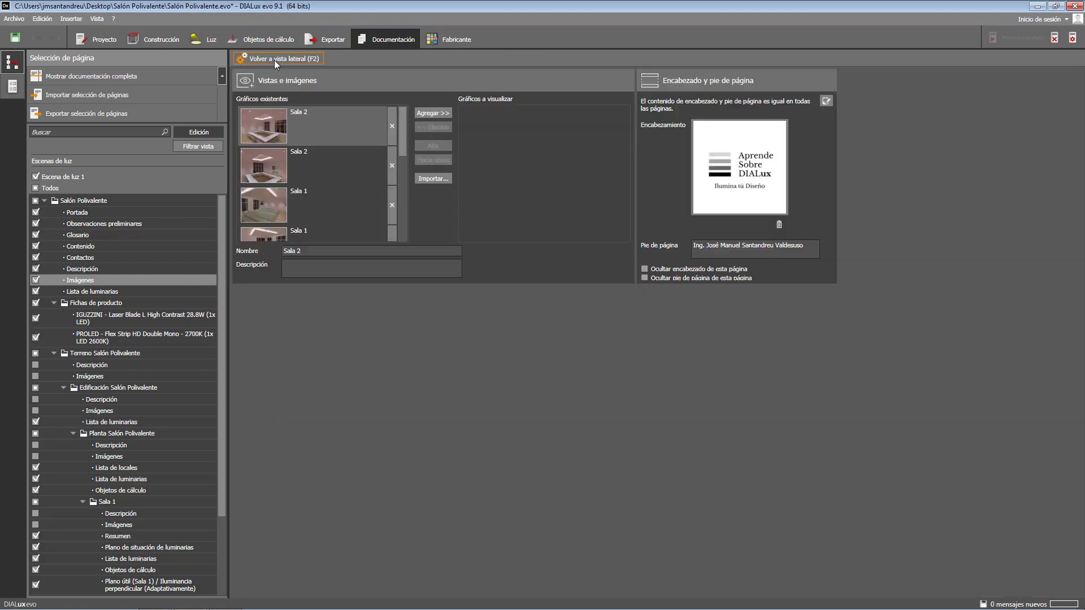
left_click(424, 113)
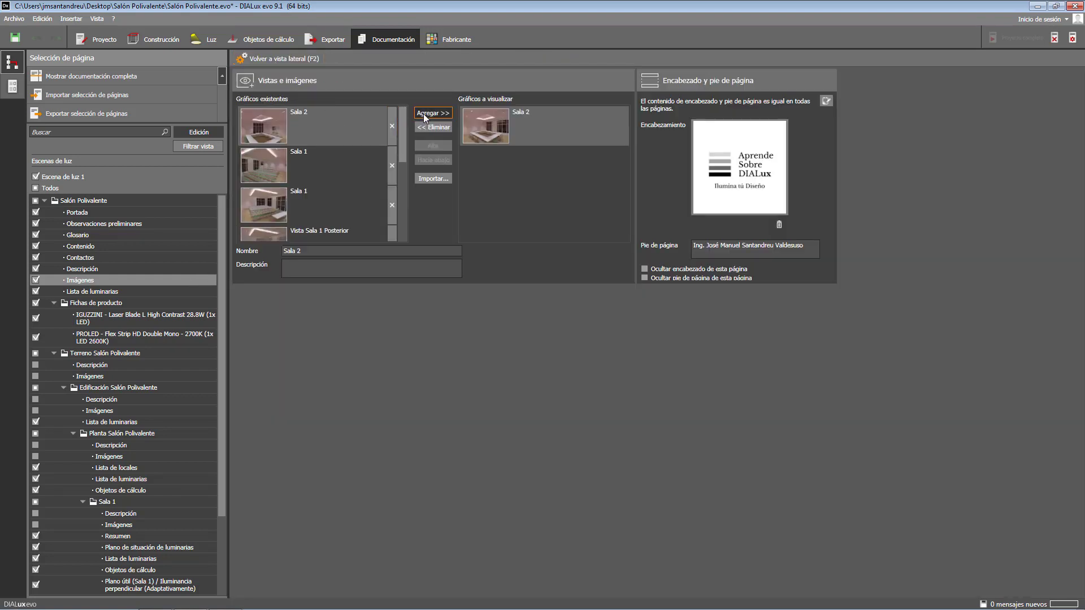
left_click(423, 113)
left_click(423, 114)
left_click(423, 114)
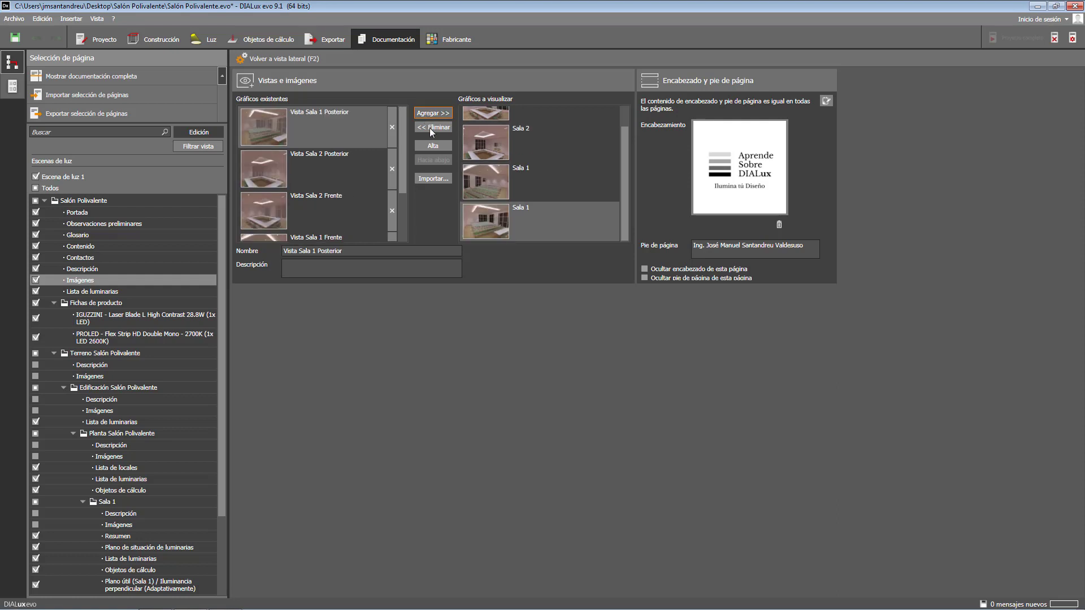
Move both Sala 1 images above the Sala 2 images and apply the second layout alternative to the Imágenes page.
left_click(438, 145)
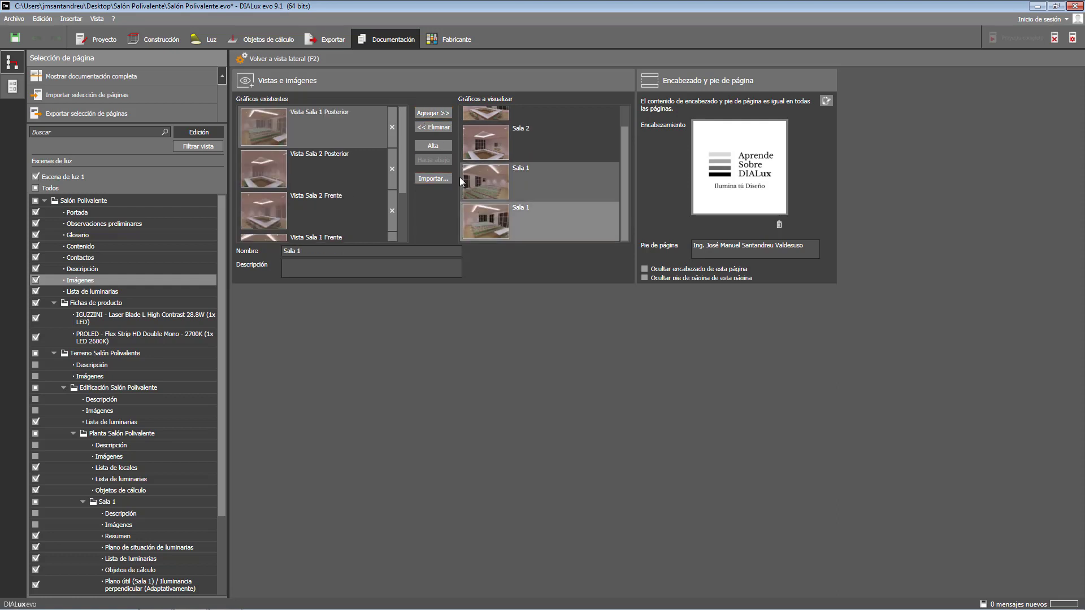
left_click(440, 145)
left_click(440, 145)
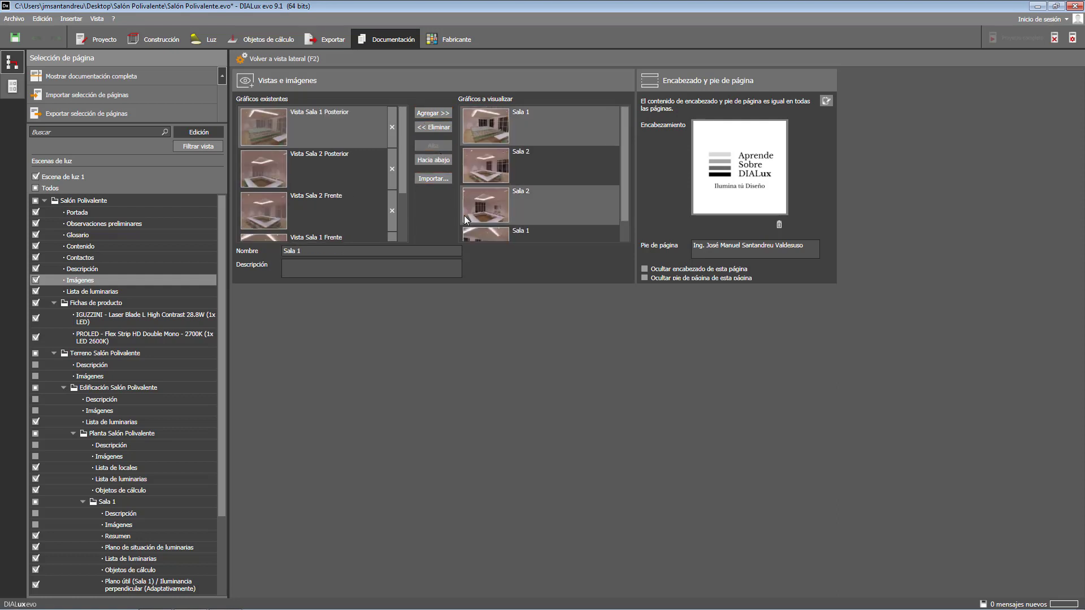
left_click(477, 238)
left_click(438, 147)
left_click(439, 147)
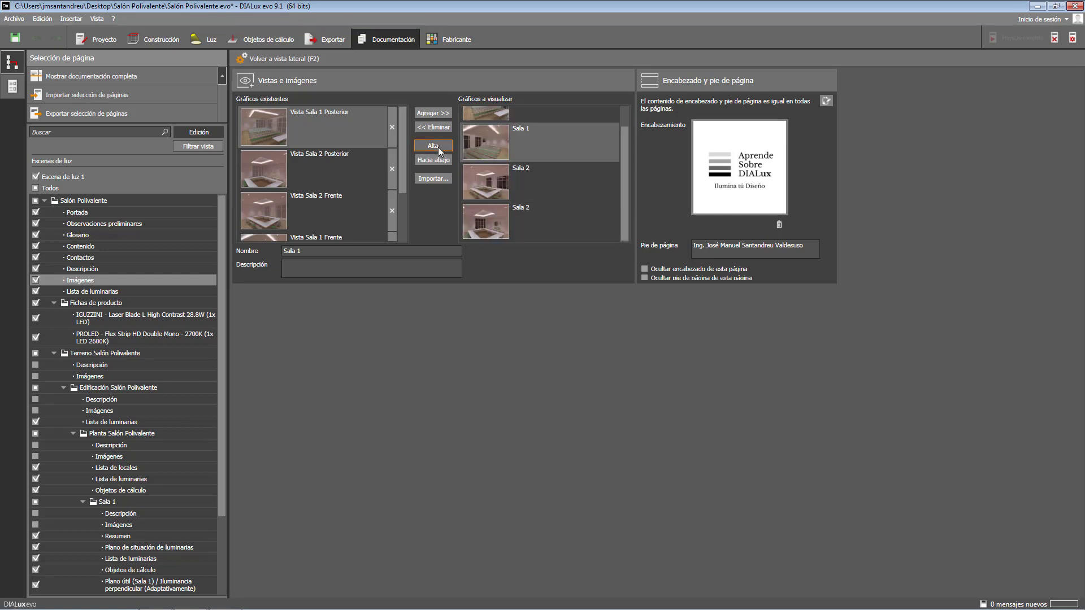
left_click(281, 60)
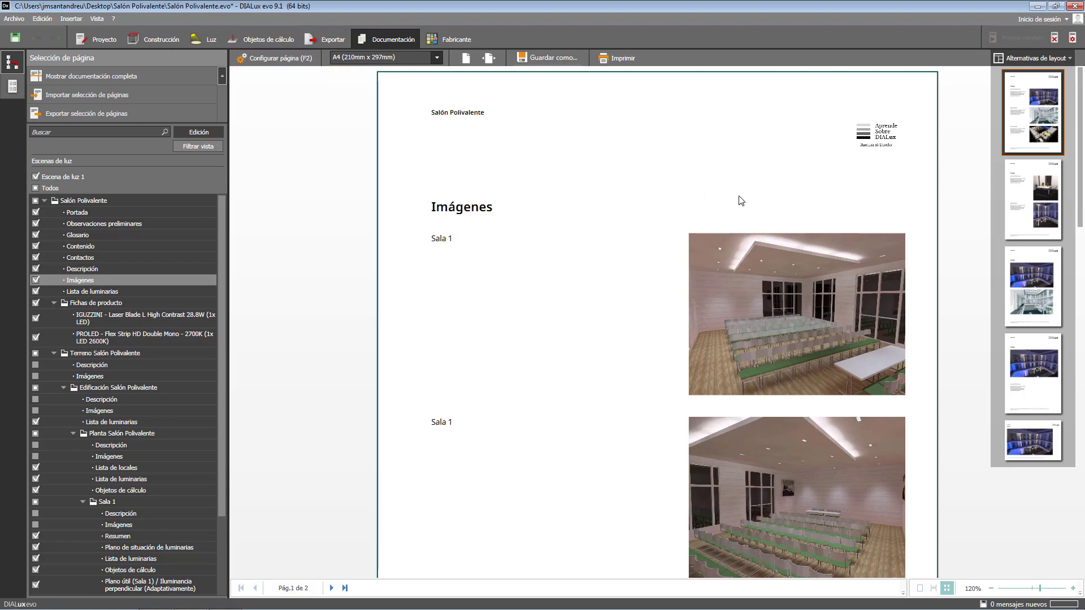
left_click(1014, 207)
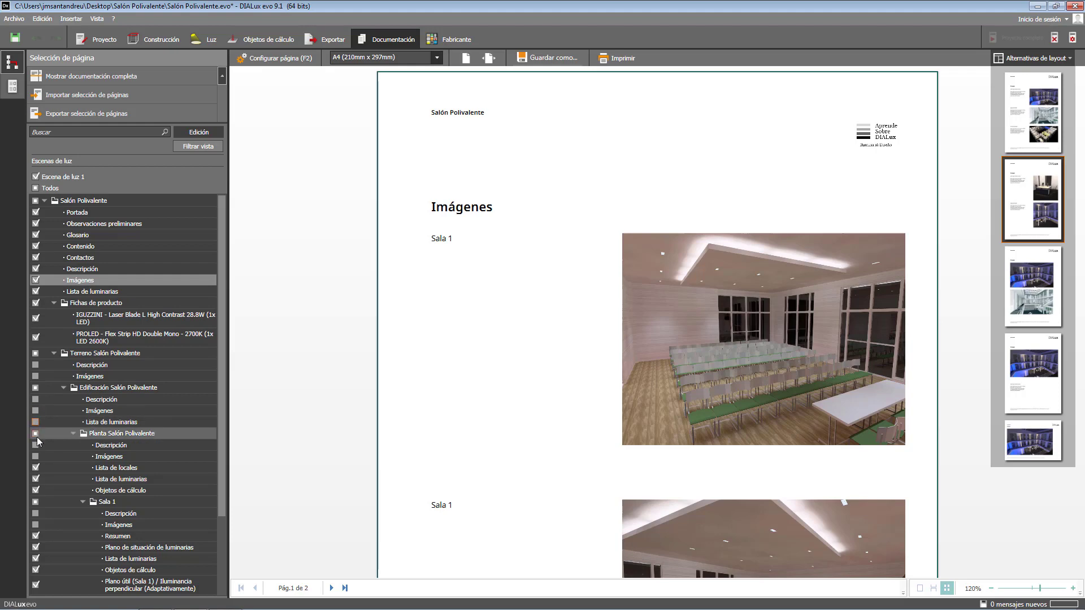
Exclude the building and floor luminaire lists from the report, and show only Luminarias, Muebles and Textos on the Lista de locales plan.
left_click(35, 479)
left_click(101, 471)
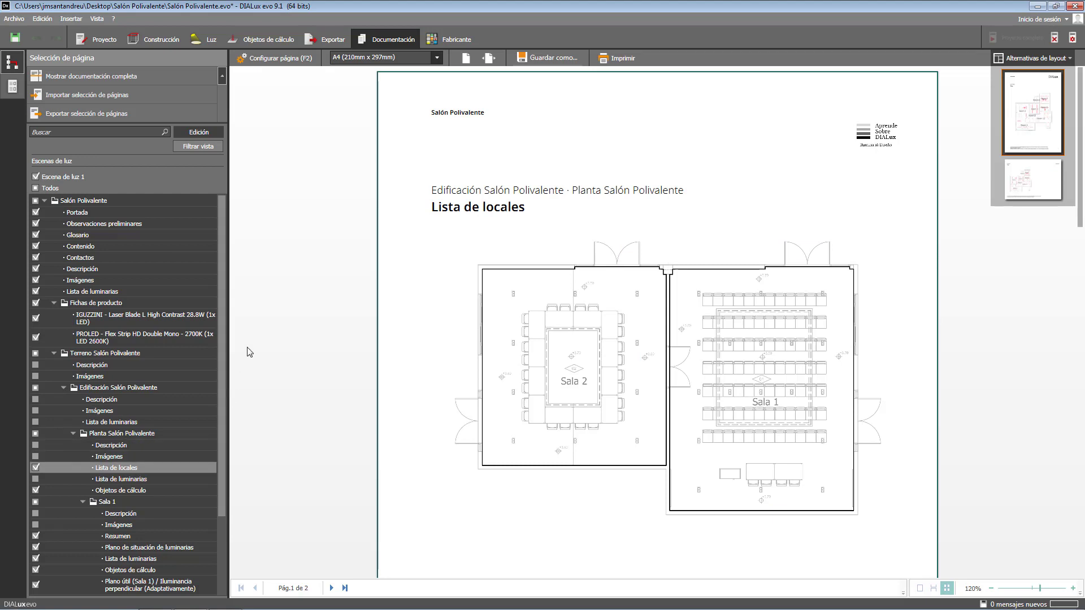
left_click(293, 59)
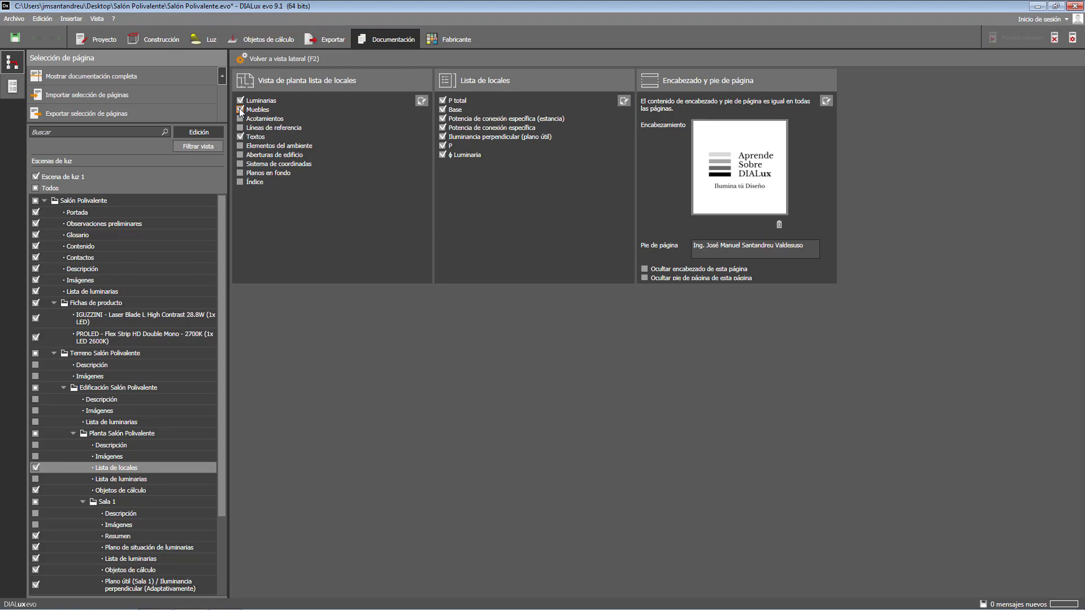
left_click(275, 59)
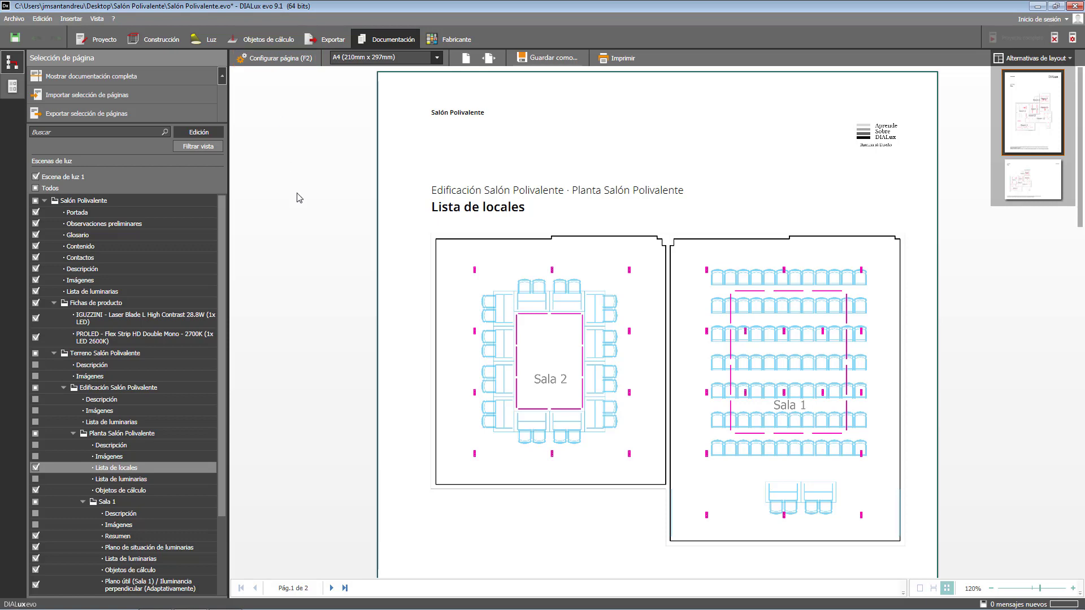
Examine the Sala 1 and Sala 2 results on the Lista de locales page and reopen the page's configuration.
scroll(311, 243, "down", 8)
scroll(310, 243, "down", 4)
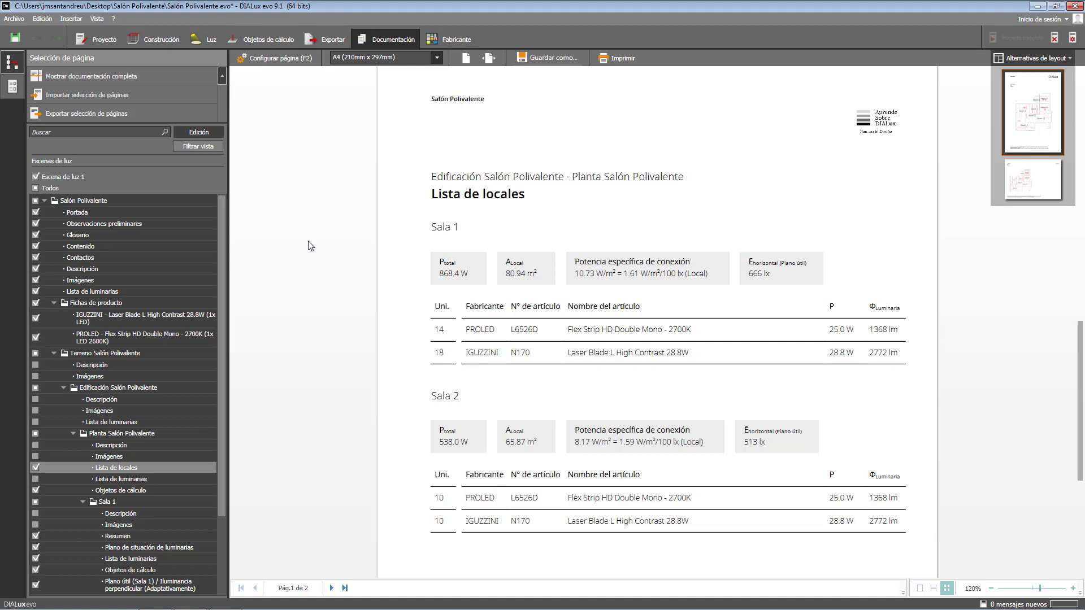
left_click(285, 61)
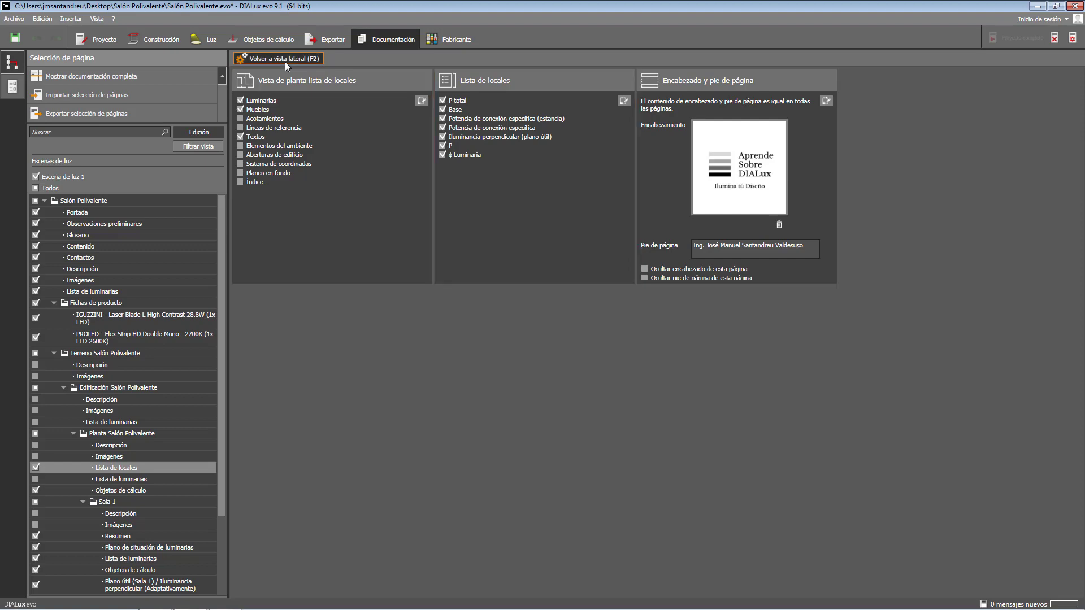
Exclude the floor's Objetos de cálculo page from the report and include Sala 1's Imágenes page.
left_click(286, 59)
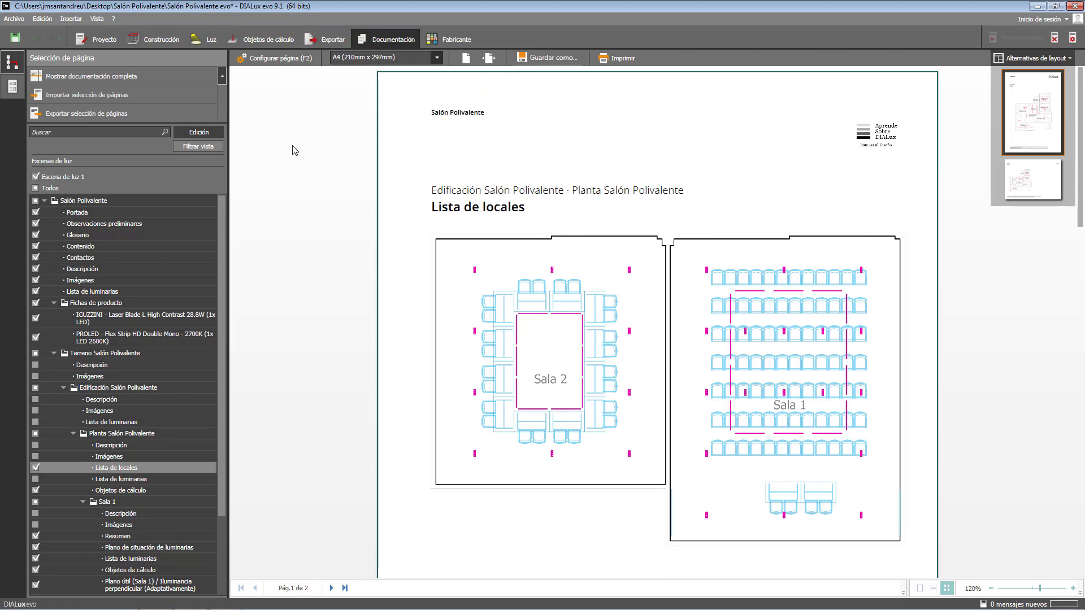
left_click(35, 491)
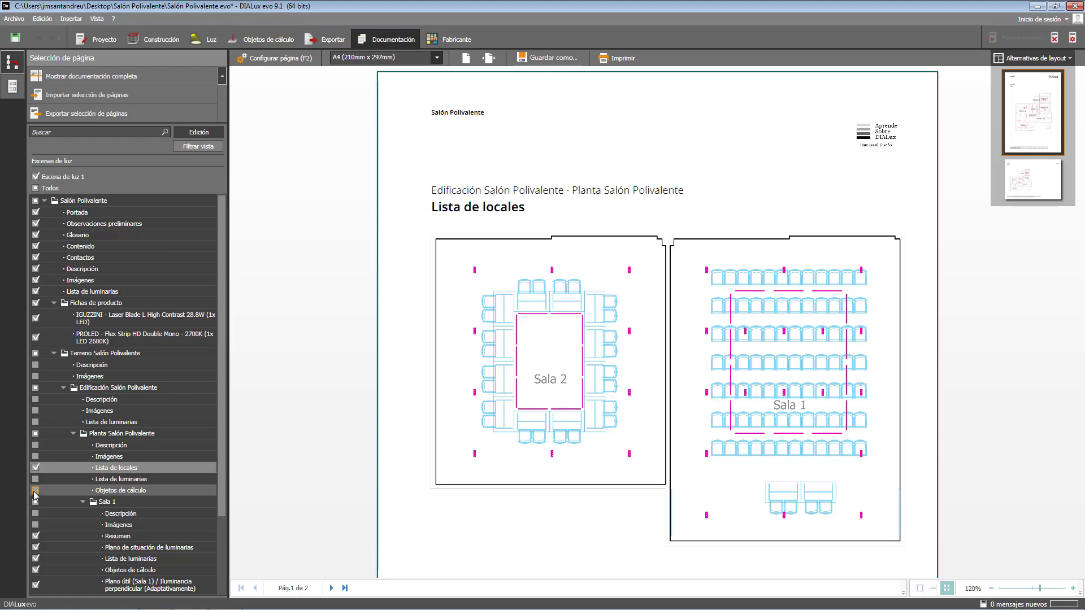
left_click(36, 524)
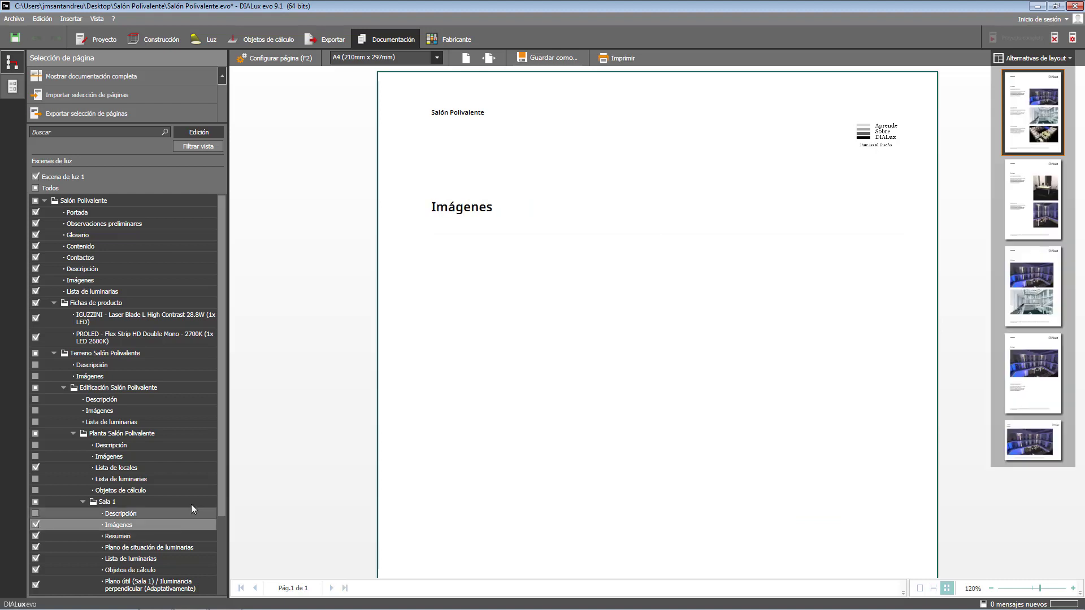
Add the two Sala 1 views to Sala 1's Imágenes page and apply the third layout alternative.
left_click(297, 58)
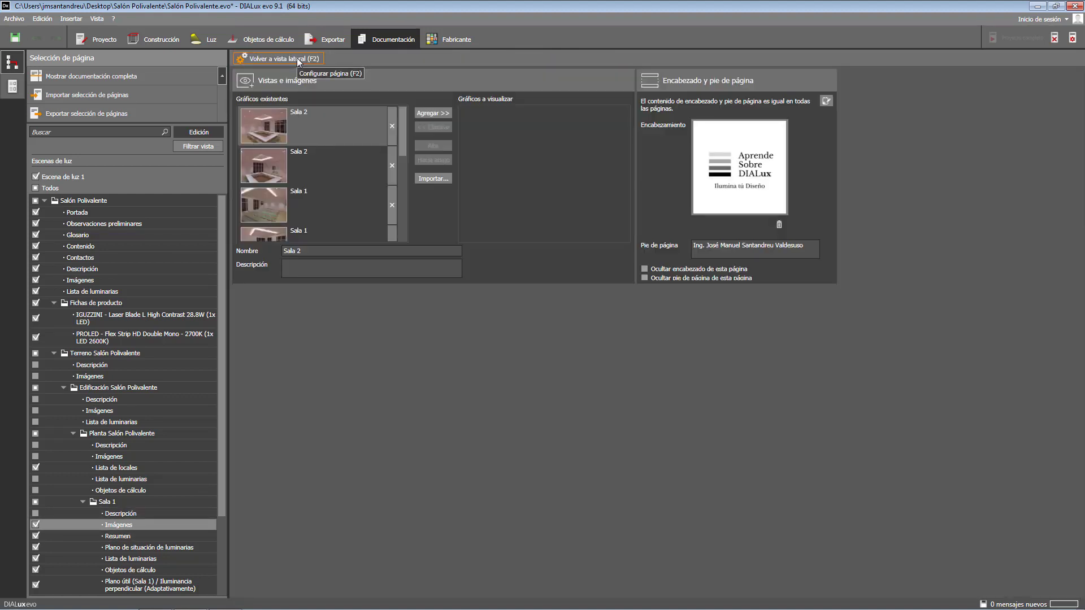
left_click(305, 199)
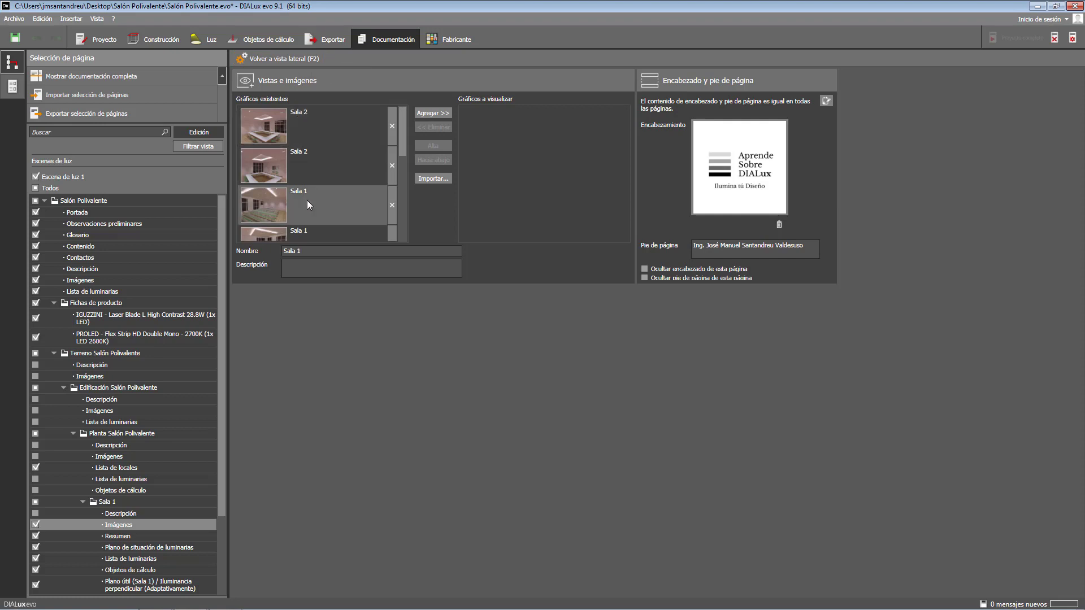
left_click(425, 116)
left_click(424, 117)
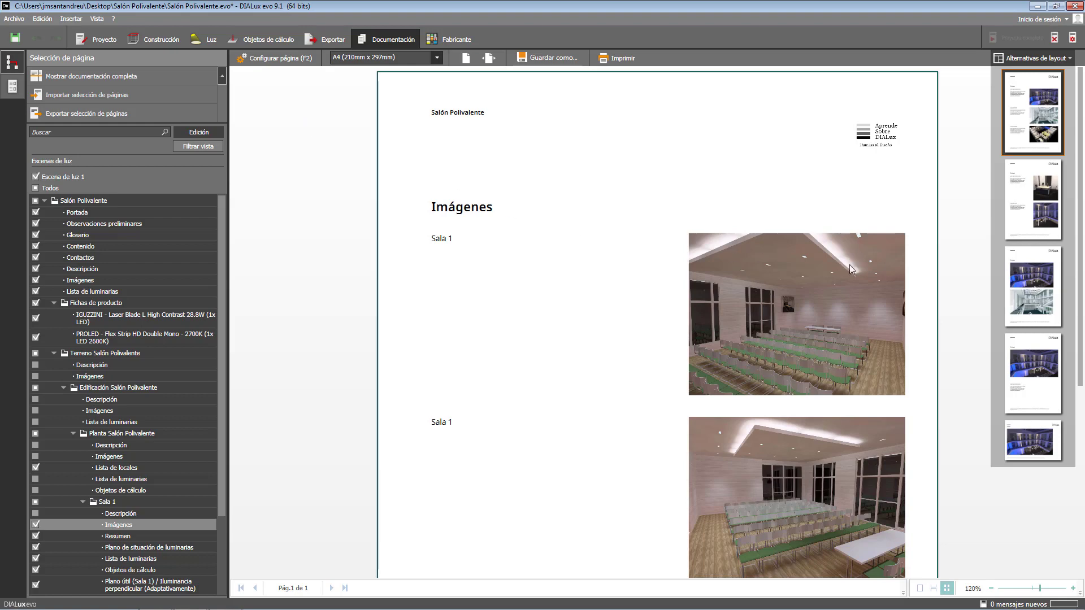
left_click(1027, 295)
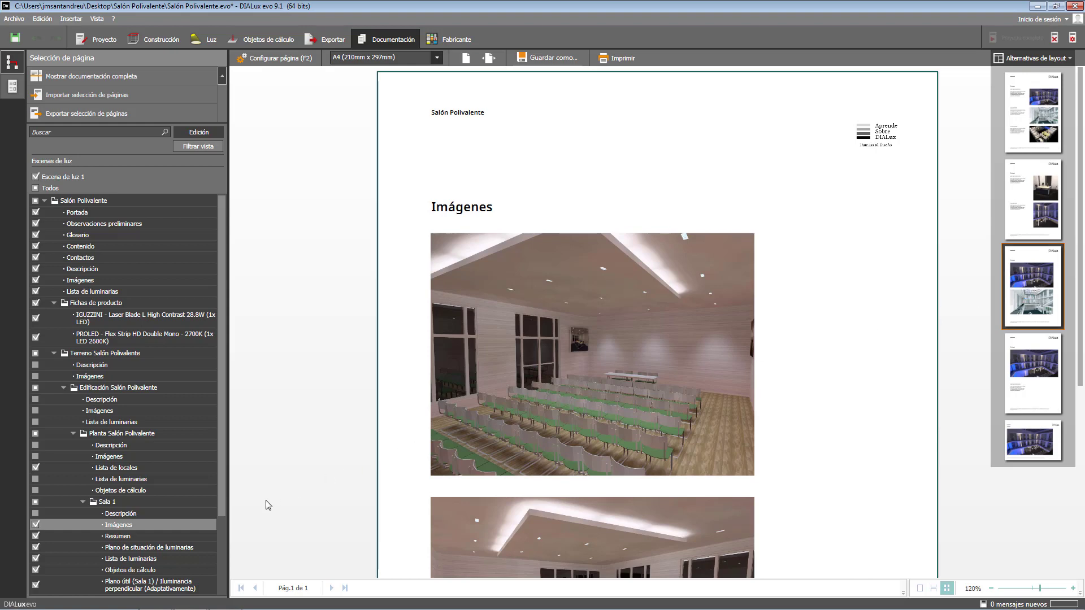
Hide Muebles, Planos en fondo and Gráfico de valores on Sala 1's Resumen plan, and exclude its Plano de situación and Lista de luminarias pages.
left_click(172, 537)
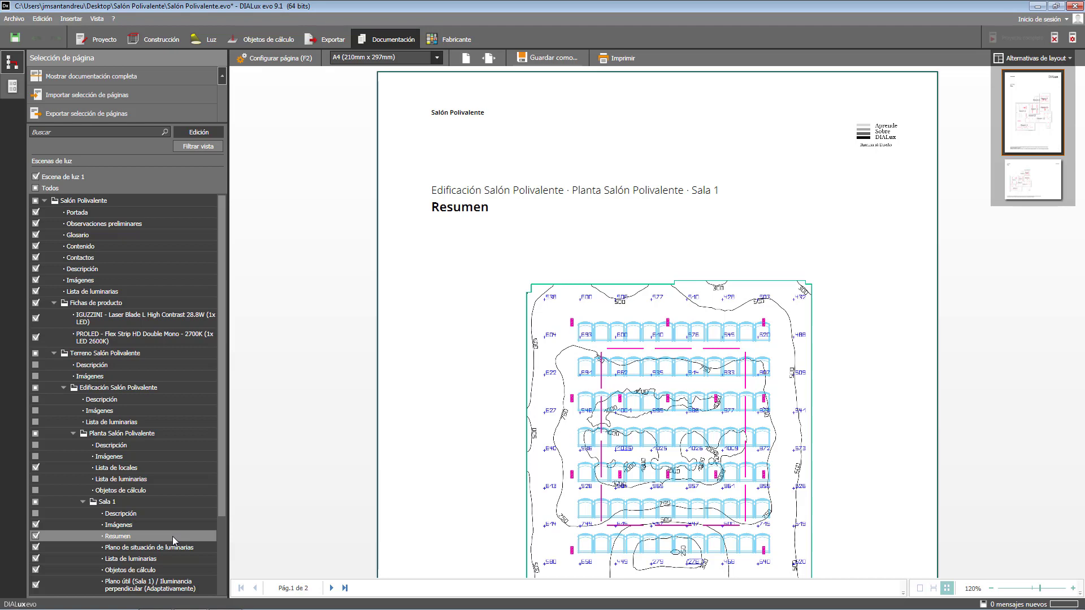
left_click(290, 59)
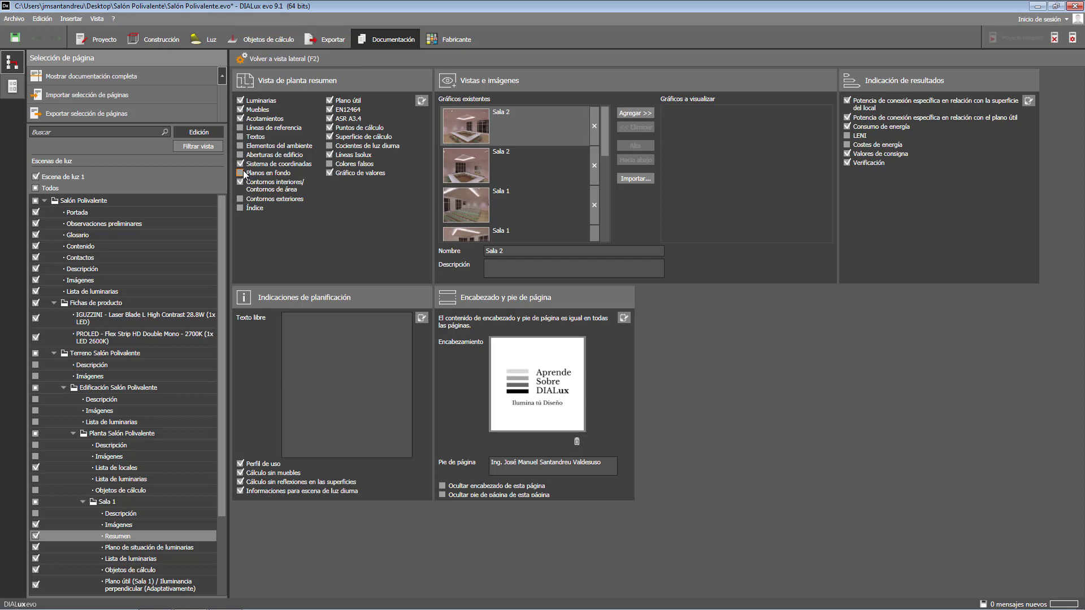
left_click(240, 110)
left_click(284, 60)
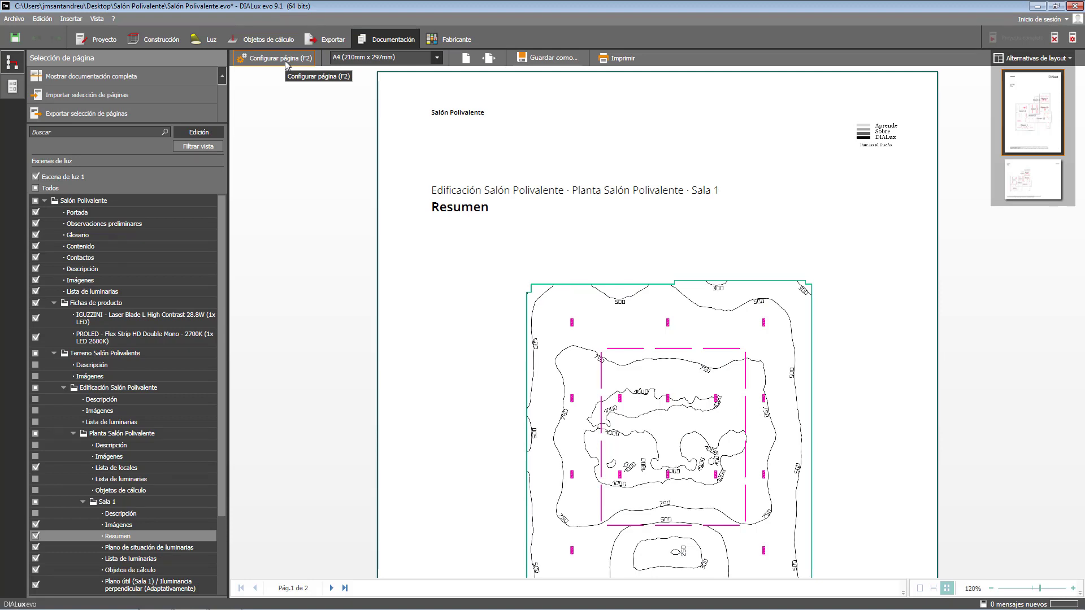
left_click(35, 549)
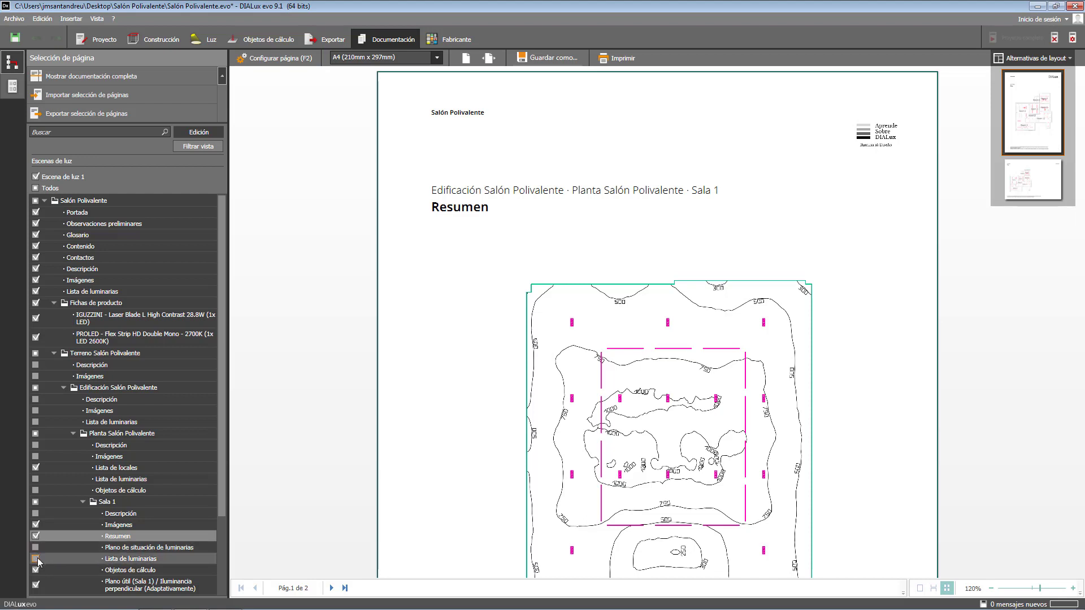
Show Líneas Isolux and Colores falsos on the plan of Sala 1's Objetos de cálculo page.
left_click(67, 570)
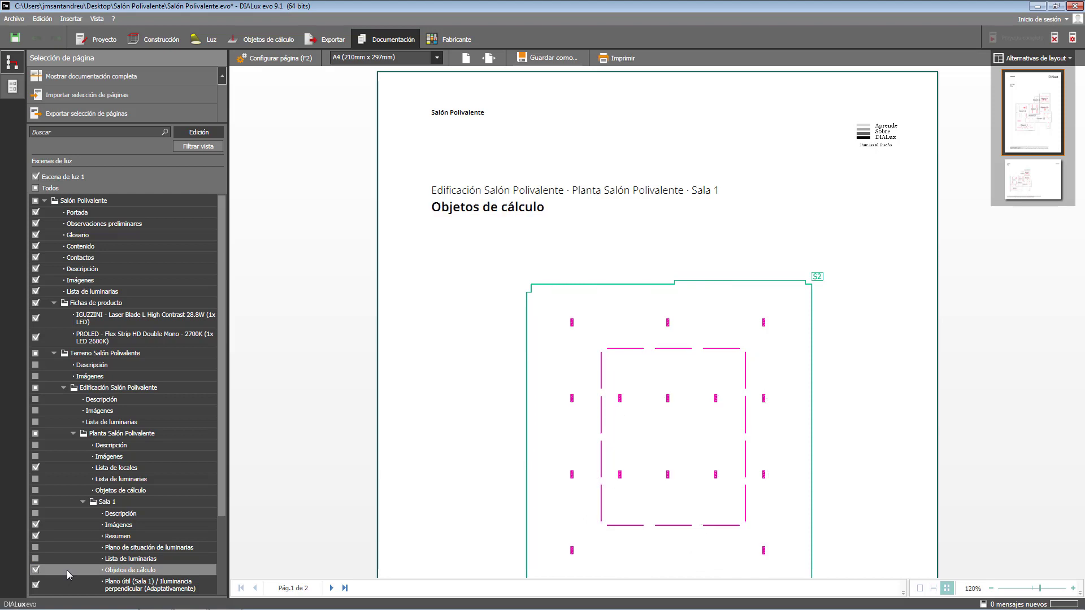
left_click(283, 59)
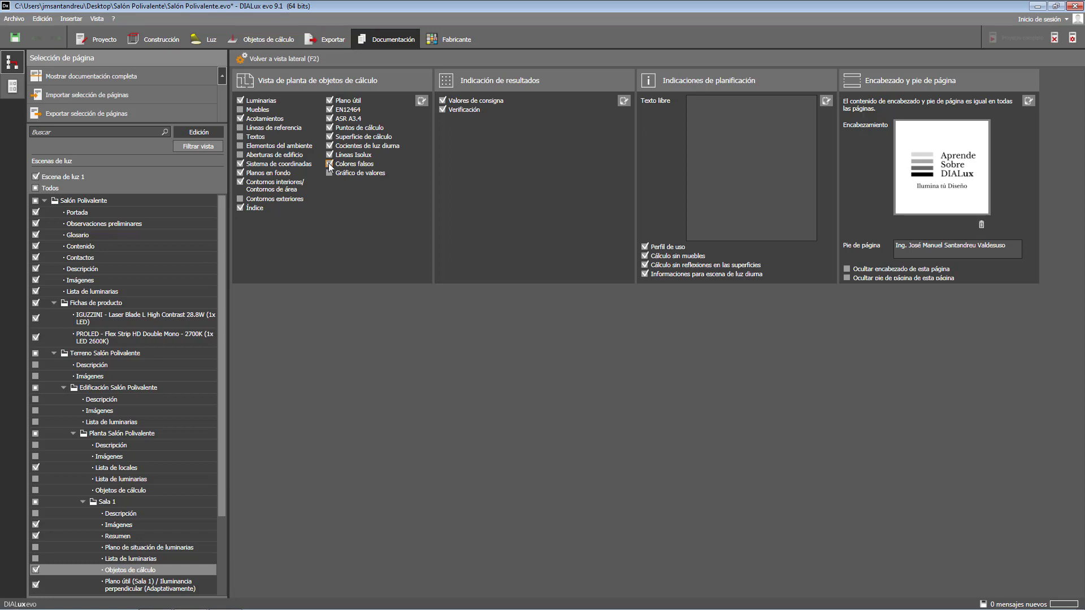
left_click(292, 60)
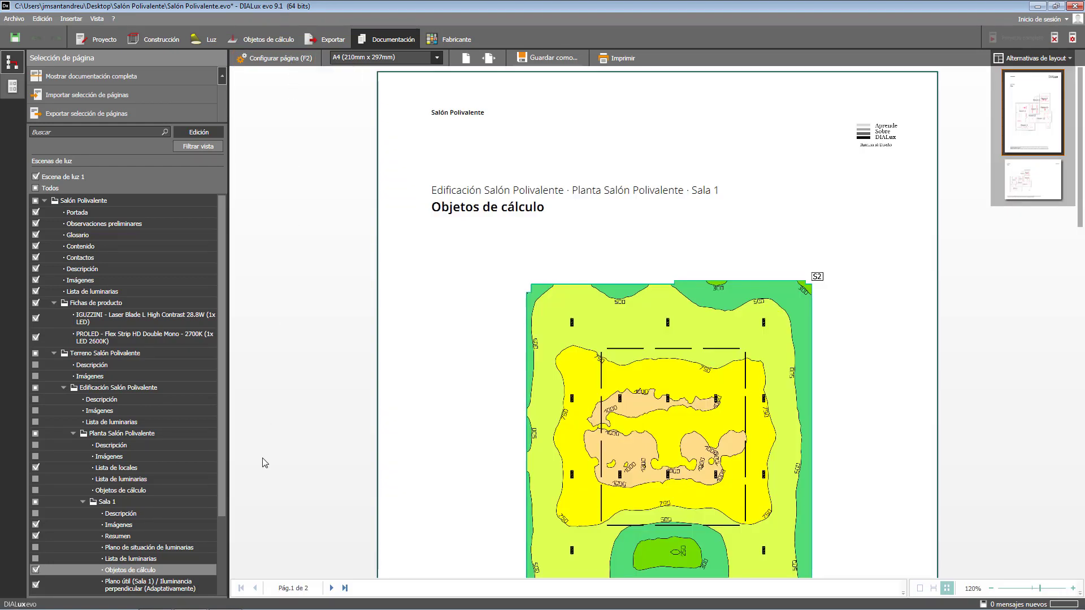
Hide Líneas Isolux on the Plano útil (Sala 1) page, keeping Gráfico de valores enabled.
left_click(195, 591)
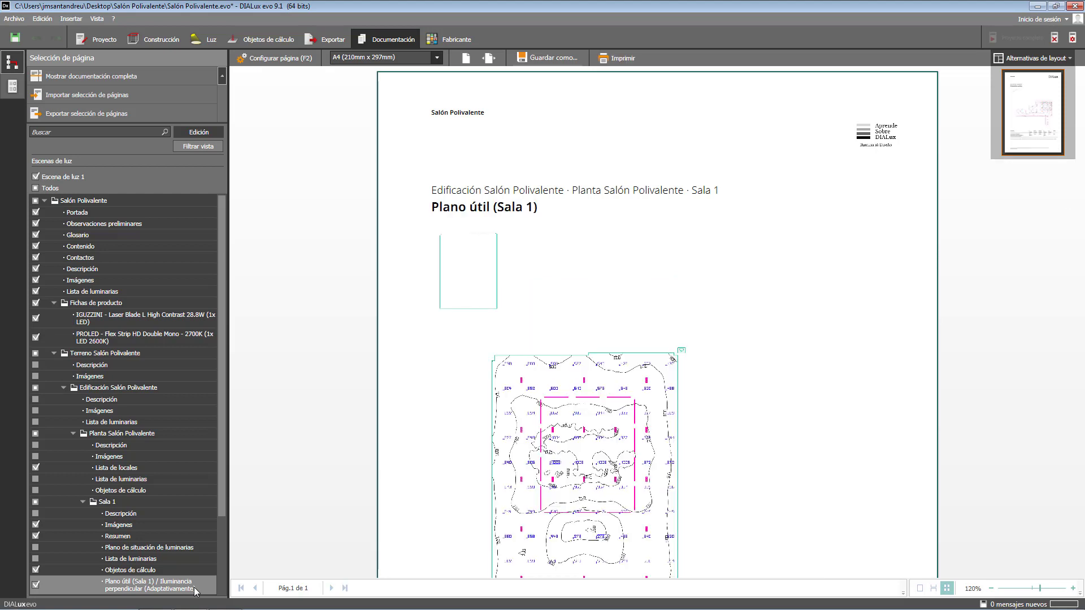
left_click(298, 57)
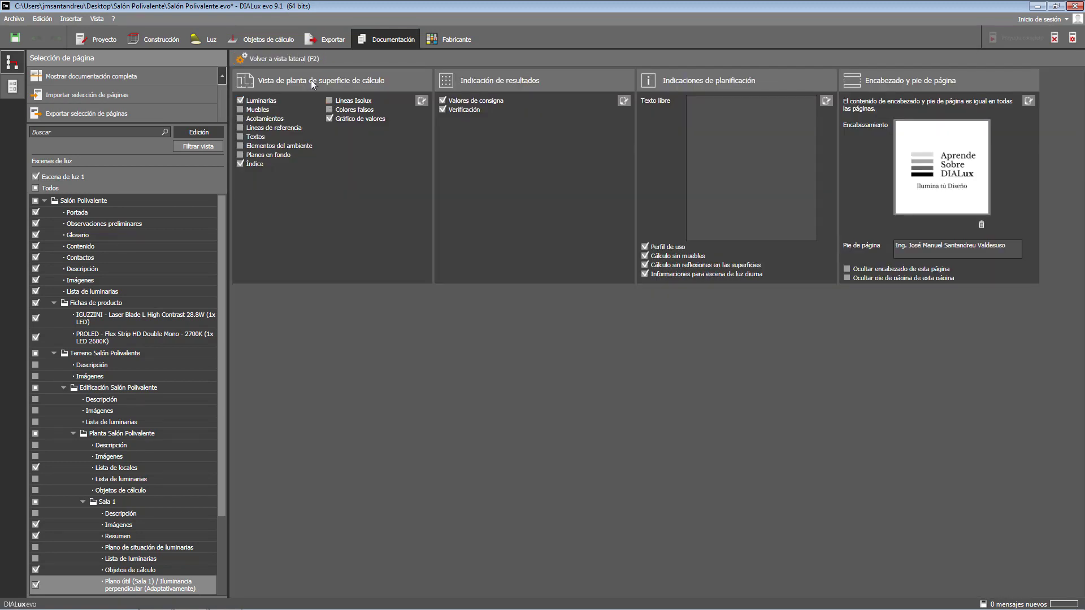
left_click(289, 62)
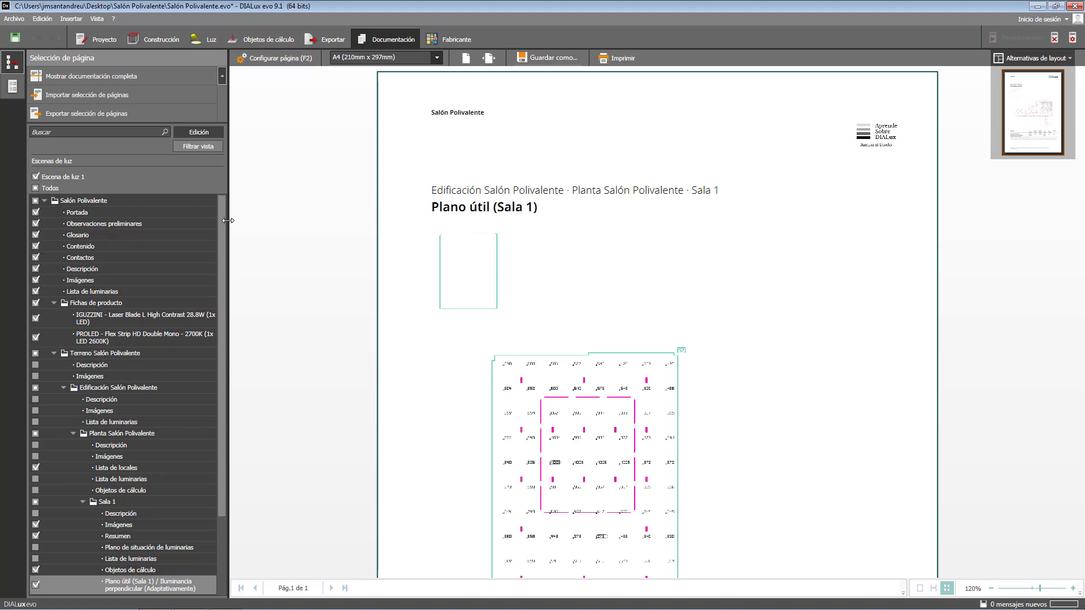
Include Sala 2's Imágenes page, add the two Sala 2 views to it and apply the third layout alternative.
left_click_drag(221, 228, 225, 329)
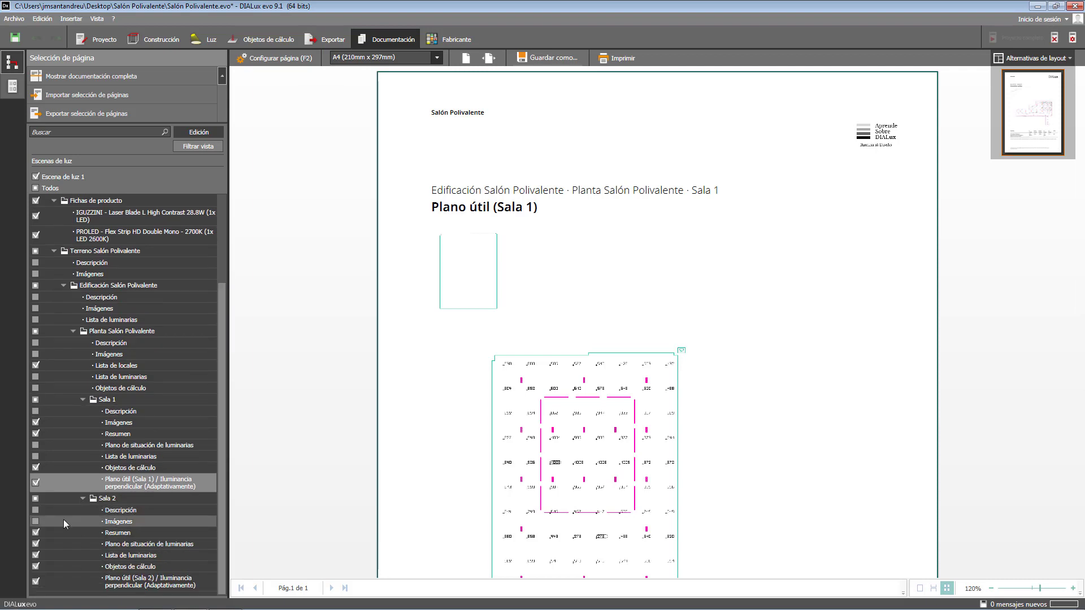
left_click(37, 522)
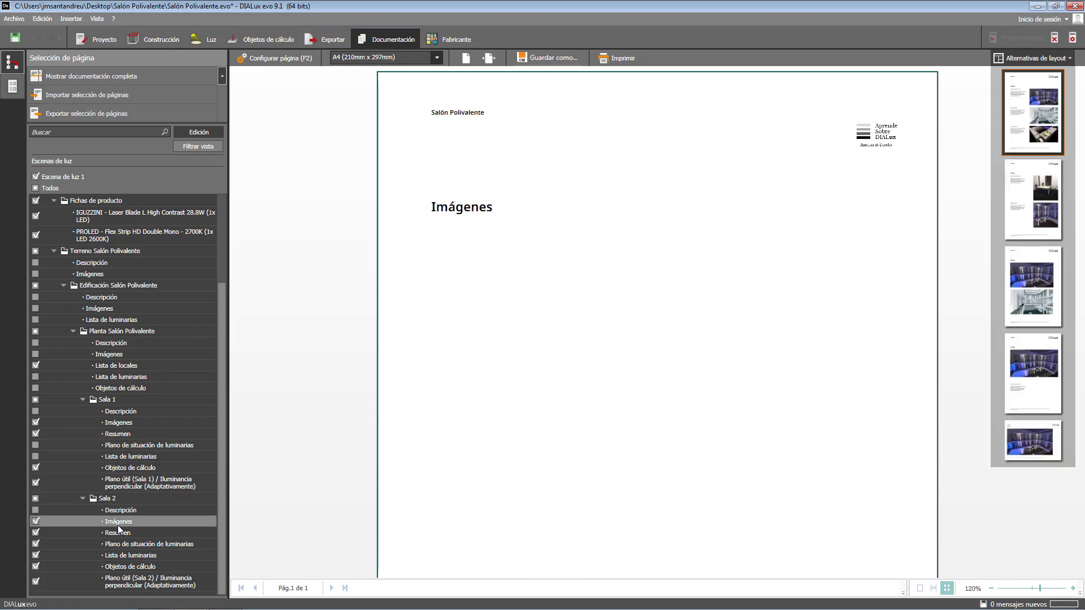
left_click(281, 58)
left_click(428, 112)
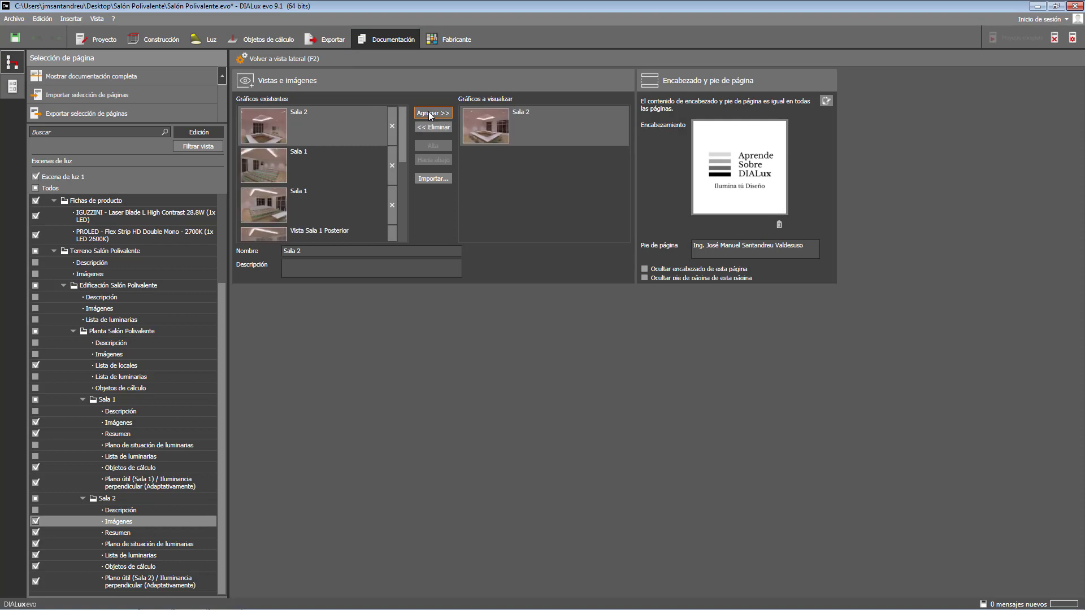
left_click(428, 112)
left_click(282, 59)
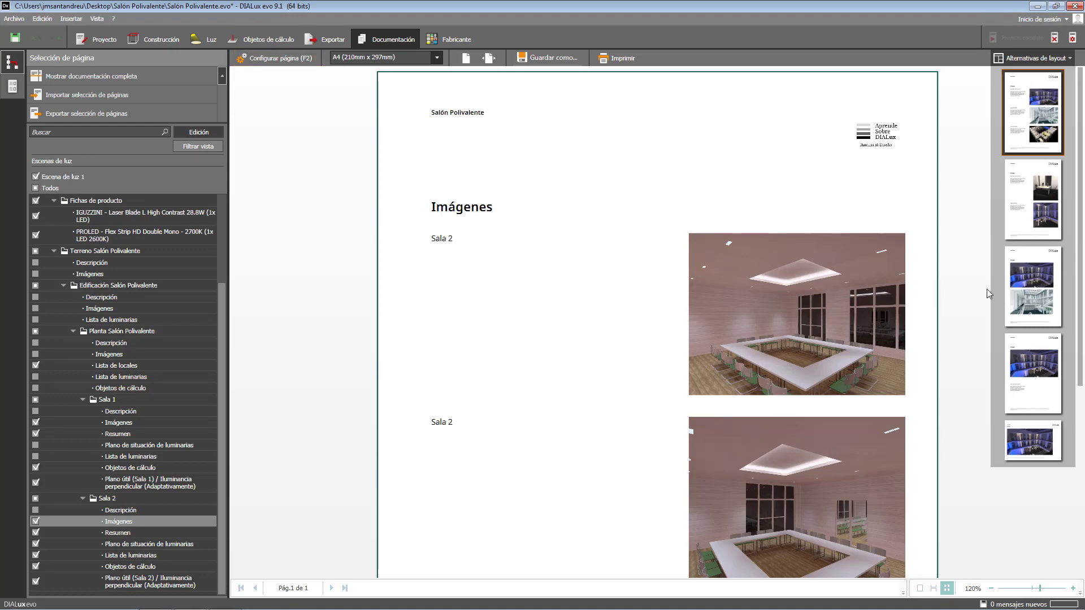
left_click(1010, 290)
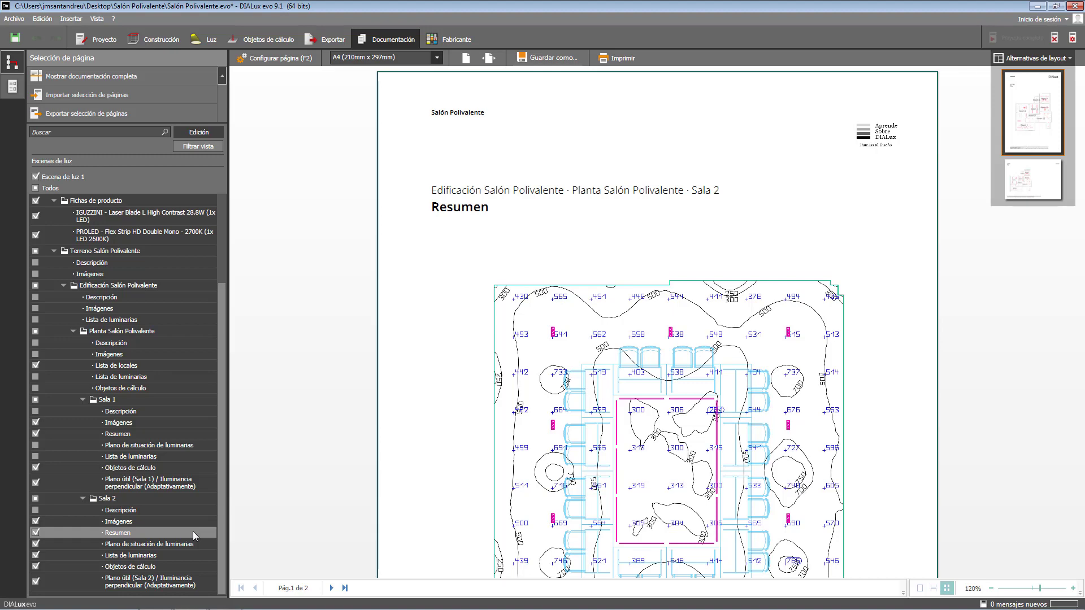
Hide Muebles, Planos en fondo and Gráfico de valores on Sala 2's Resumen plan, and exclude its Plano de situación and Lista de luminarias pages.
left_click(280, 59)
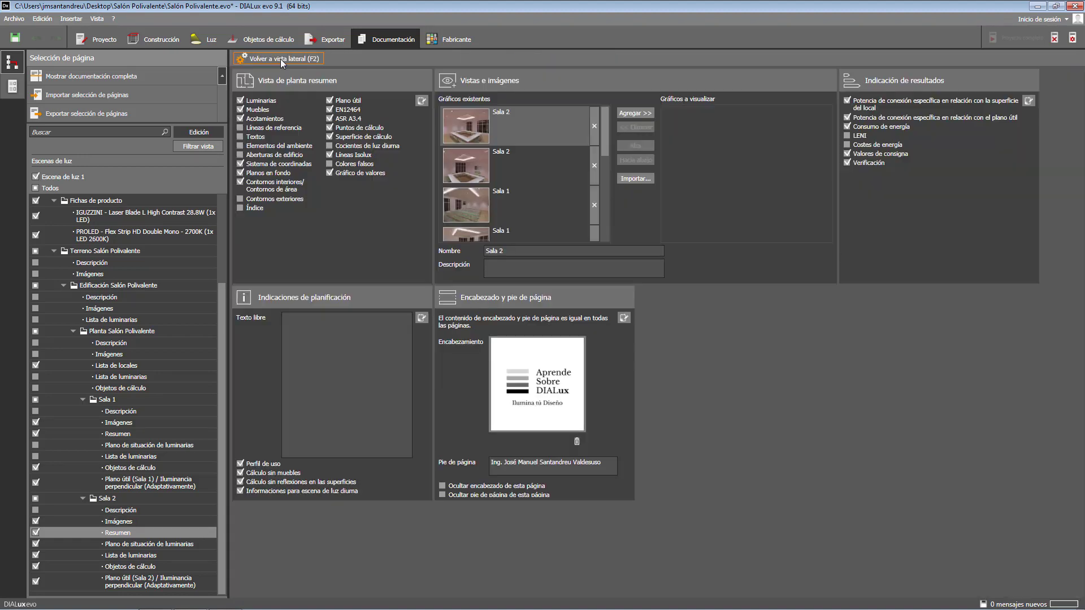
left_click(242, 174)
left_click(283, 59)
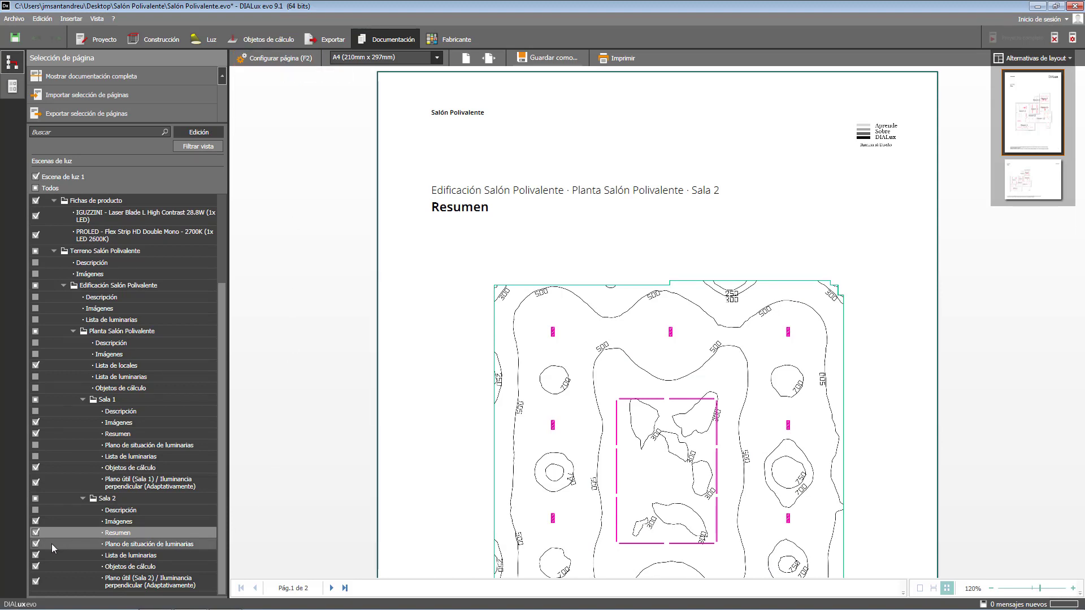
left_click(36, 544)
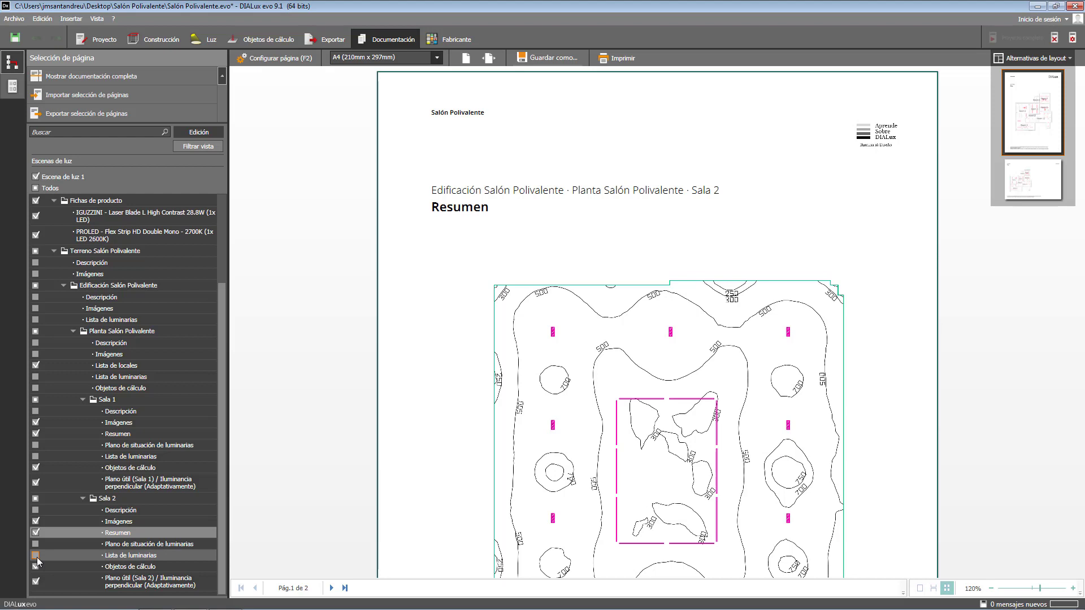
Show Líneas Isolux and Colores falsos on the plan of Sala 2's Objetos de cálculo page.
left_click(74, 564)
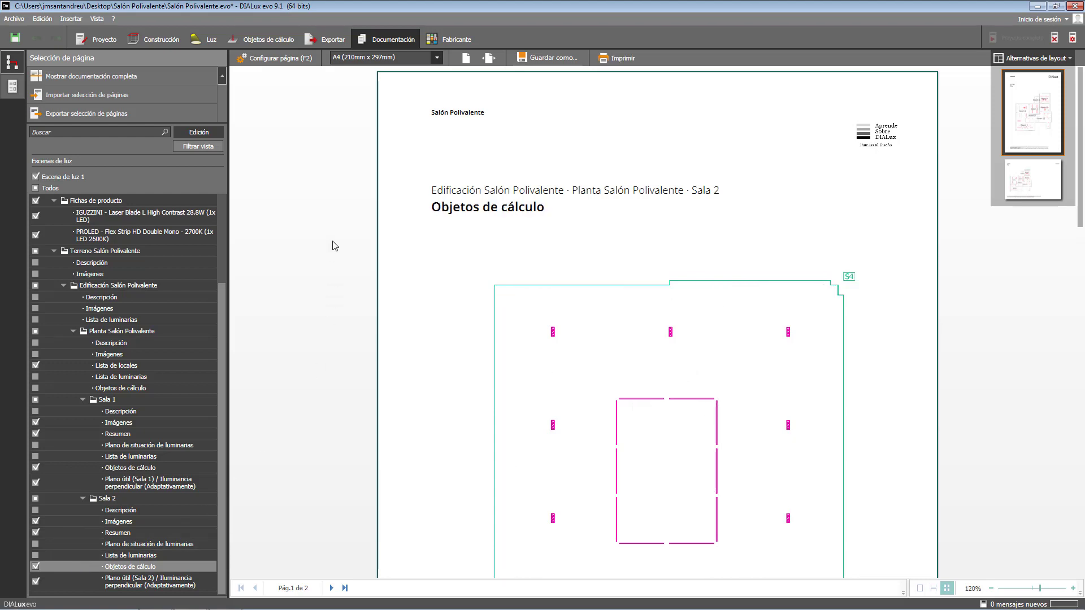
left_click(287, 58)
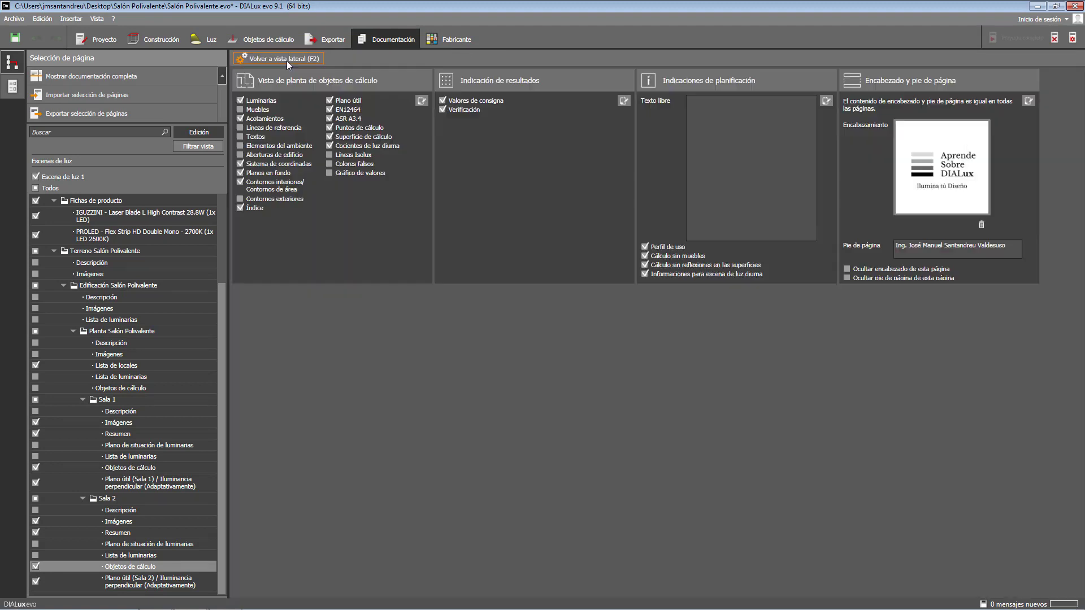
left_click(329, 155)
left_click(287, 58)
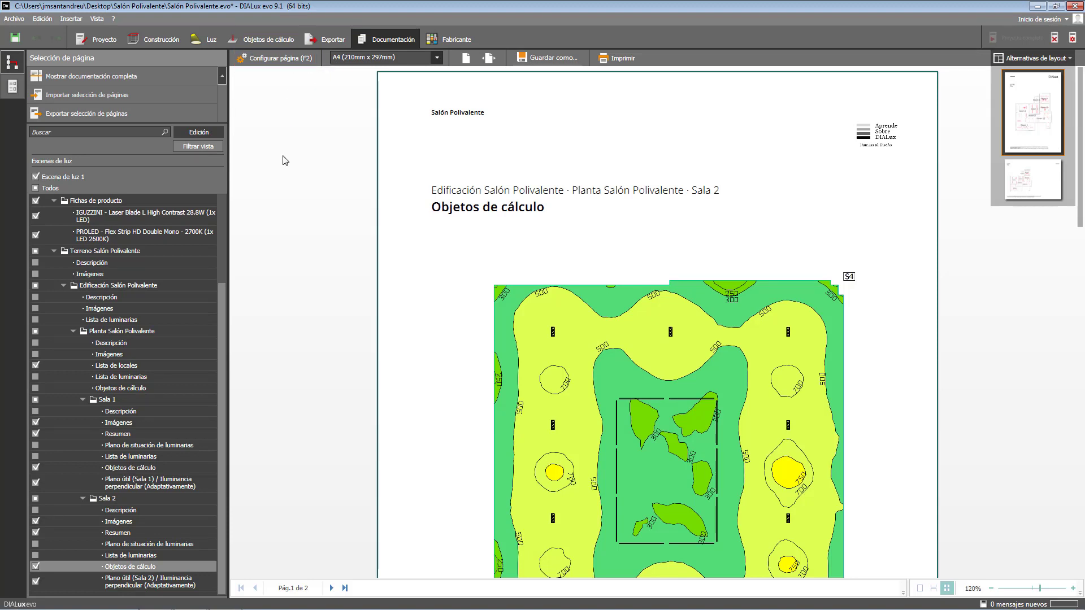
Hide Líneas Isolux on the Plano útil (Sala 2) page, keeping Gráfico de valores enabled.
left_click(176, 582)
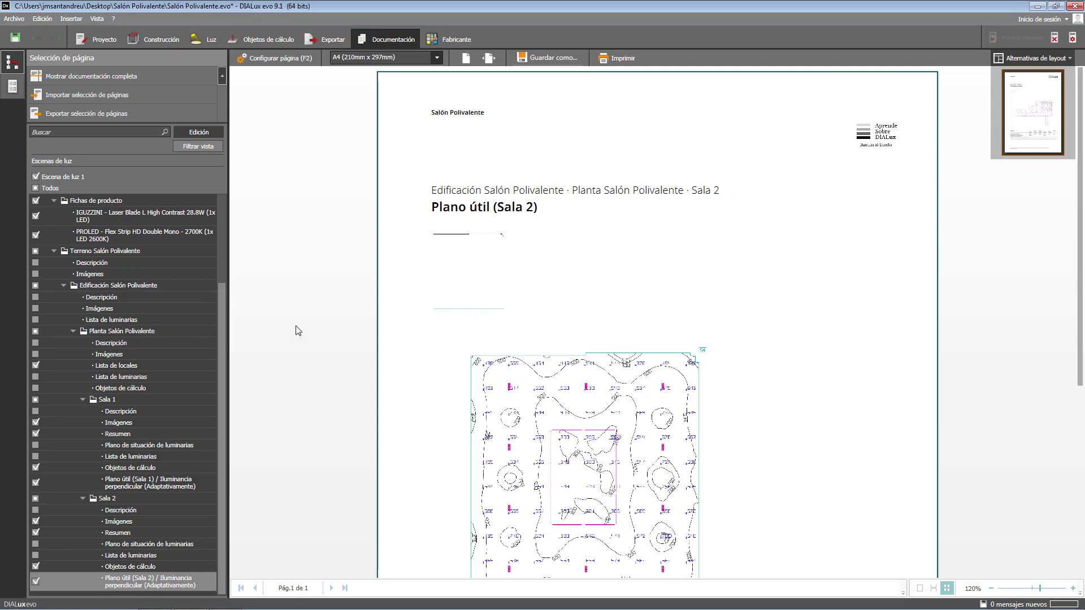
left_click(292, 58)
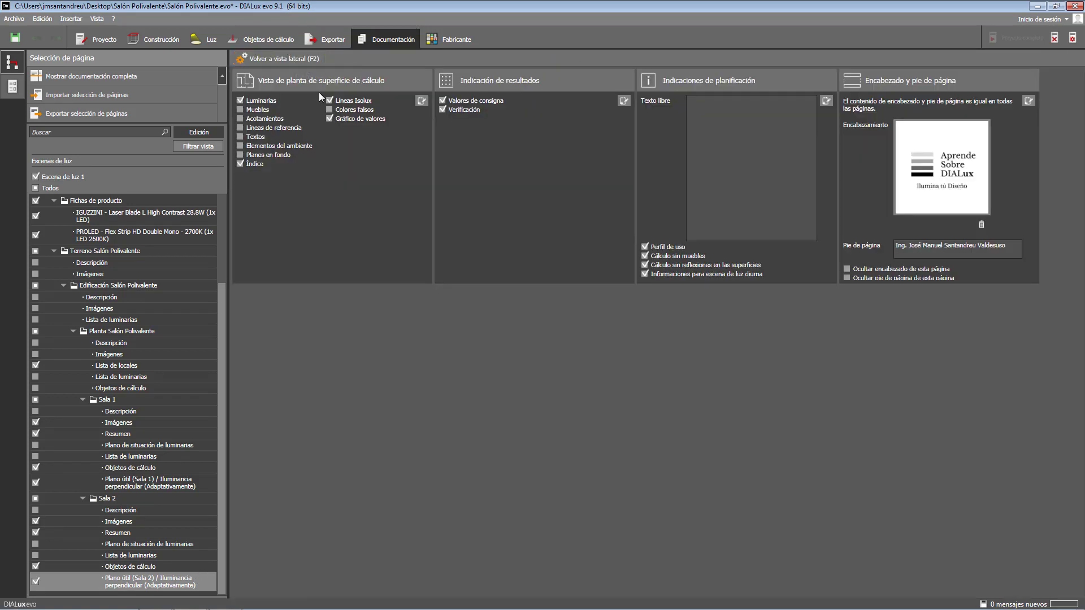
left_click(290, 59)
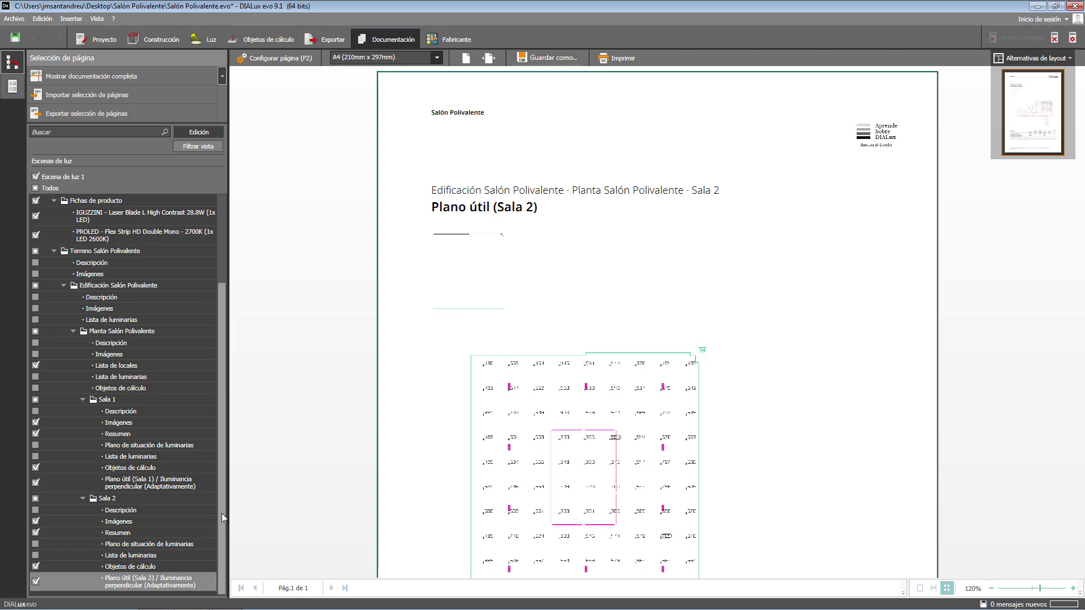
Show the complete documentation and review its general pages from the cover through the product data sheets.
left_click_drag(221, 513, 230, 433)
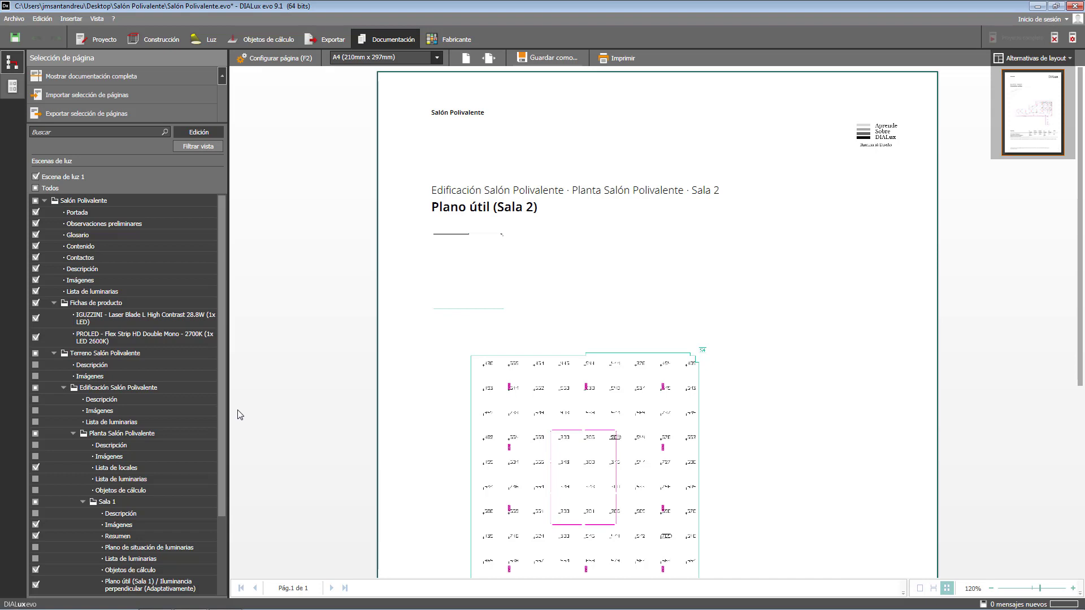
left_click(193, 76)
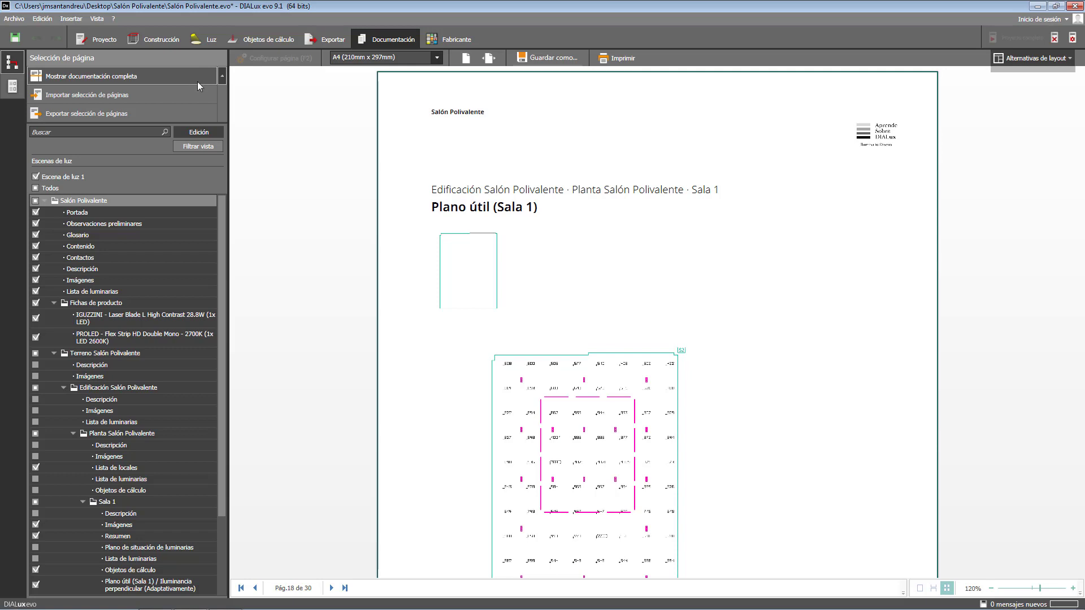
left_click_drag(1081, 360, 1080, 73)
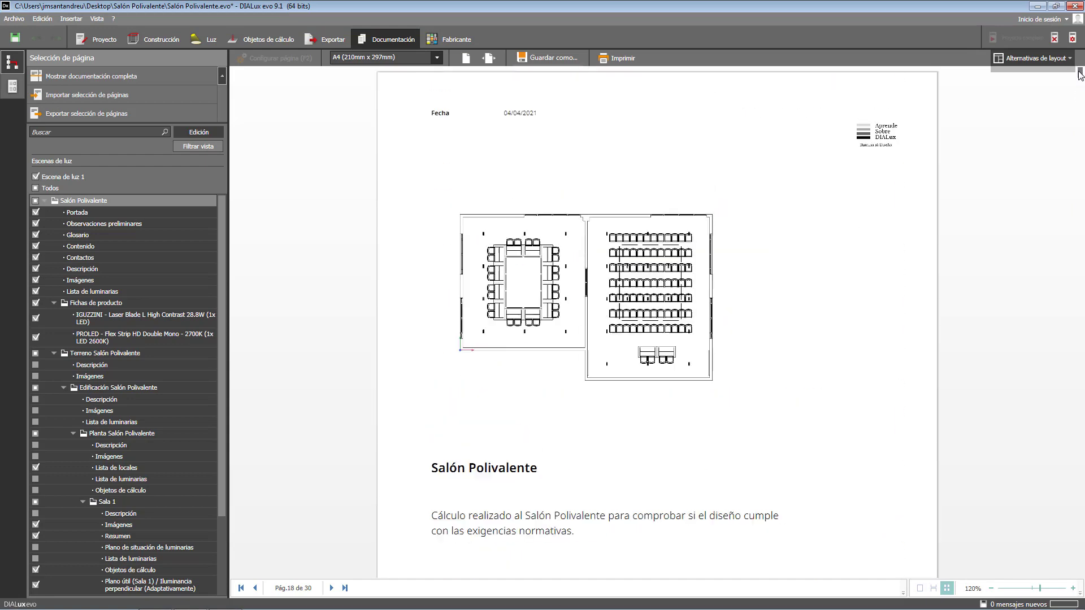
scroll(1046, 162, "down", 10)
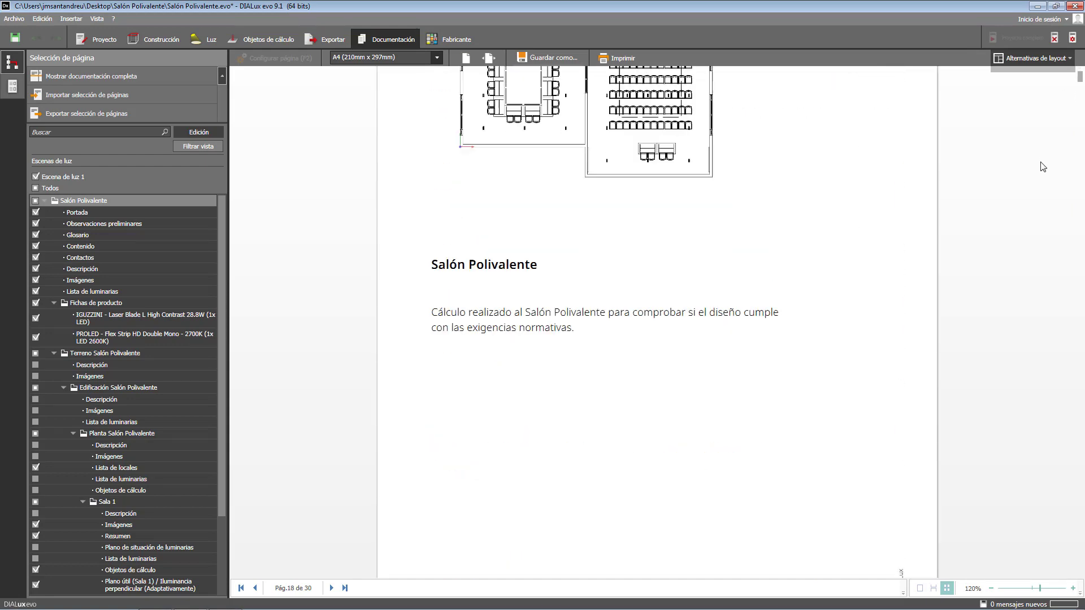
scroll(1042, 166, "down", 10)
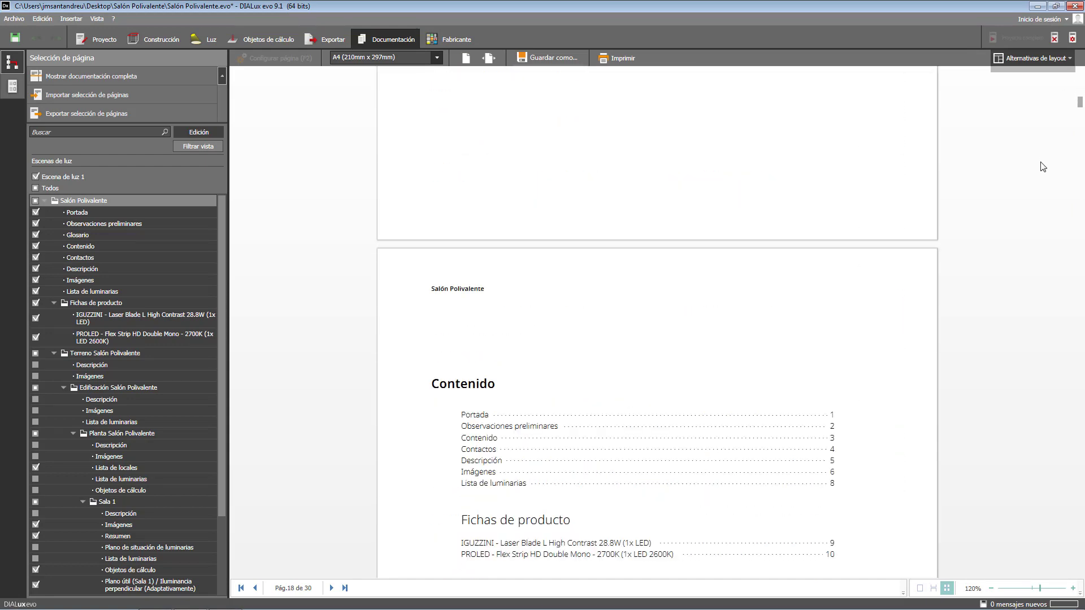
scroll(1043, 166, "down", 10)
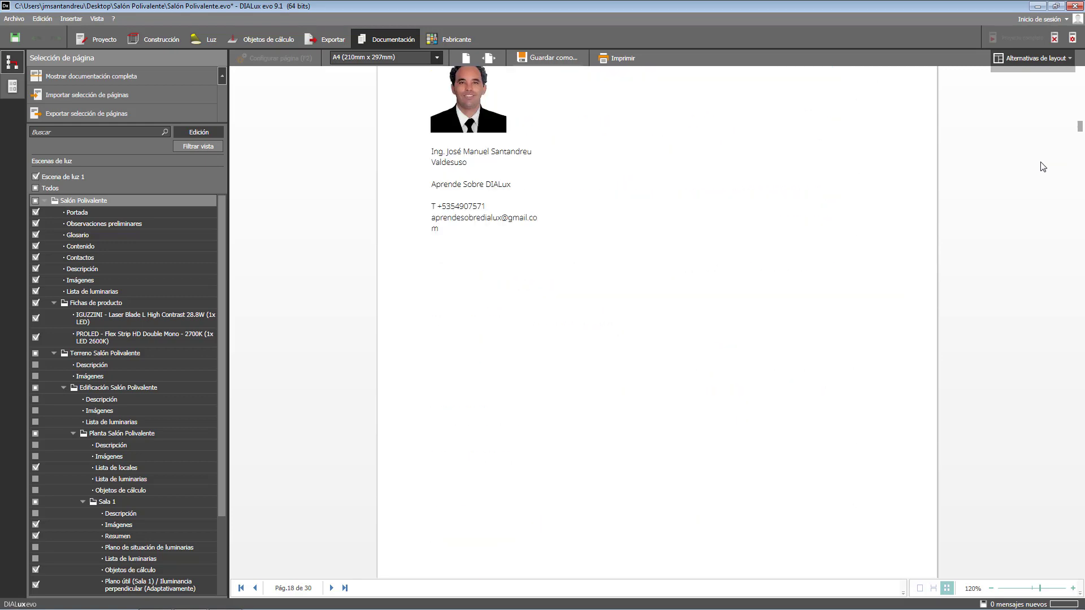
scroll(1043, 167, "down", 10)
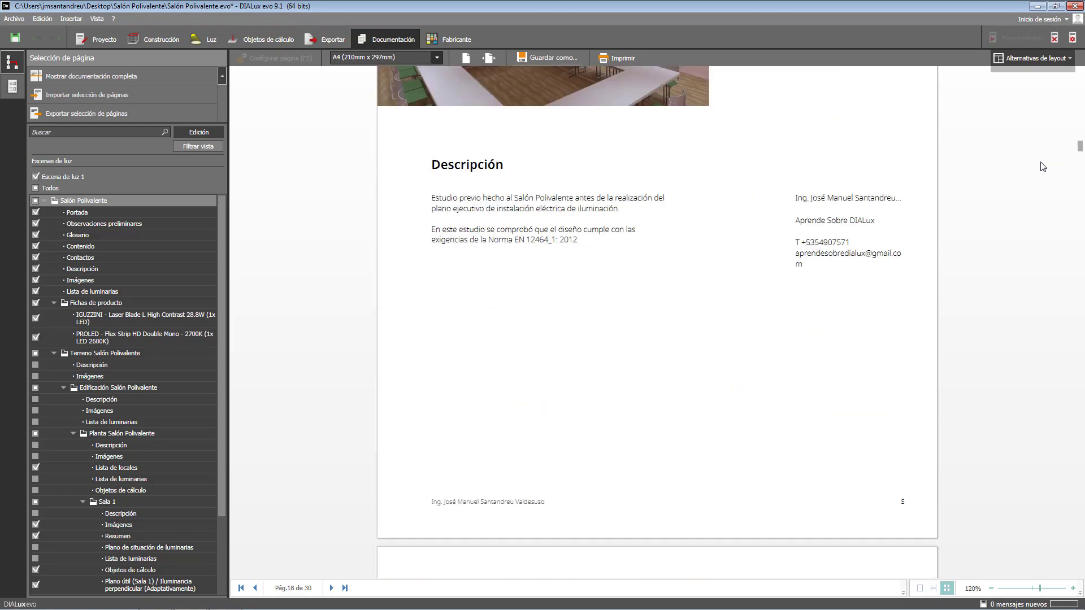
scroll(1043, 167, "down", 10)
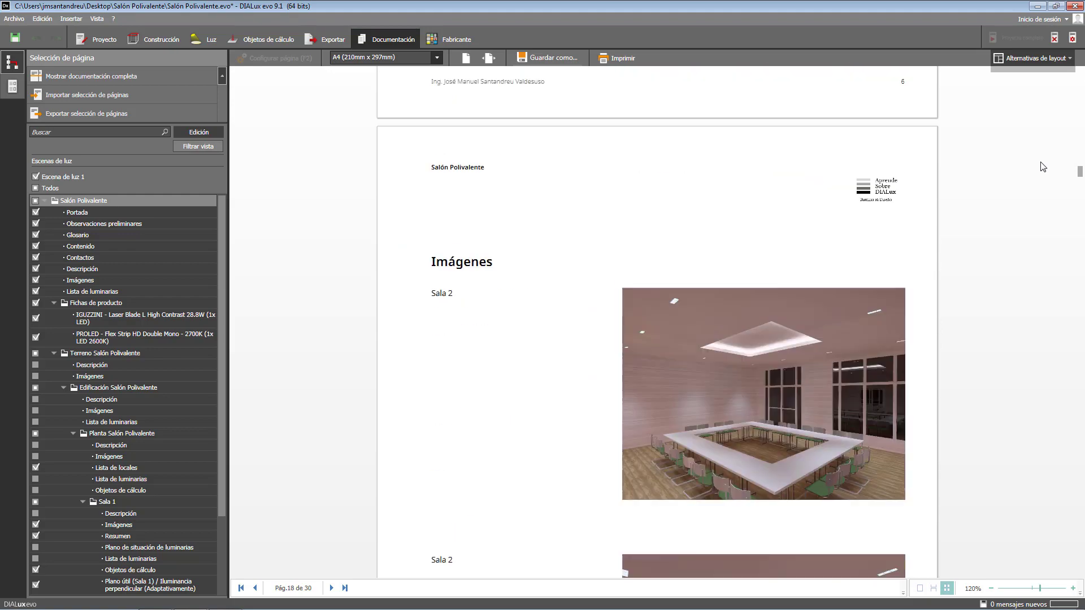
scroll(1043, 167, "down", 10)
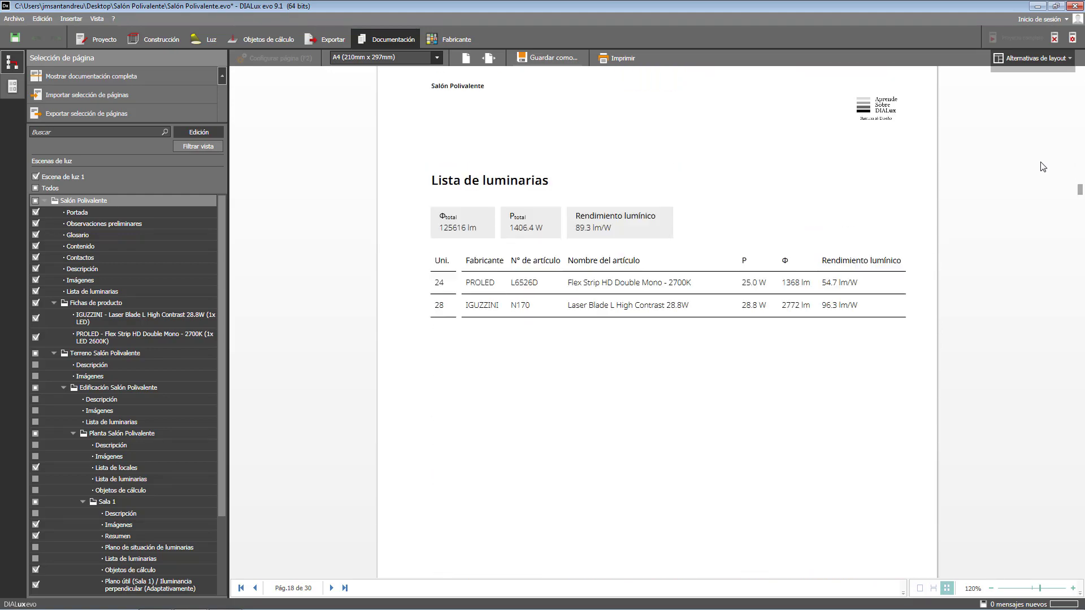
scroll(1043, 166, "down", 10)
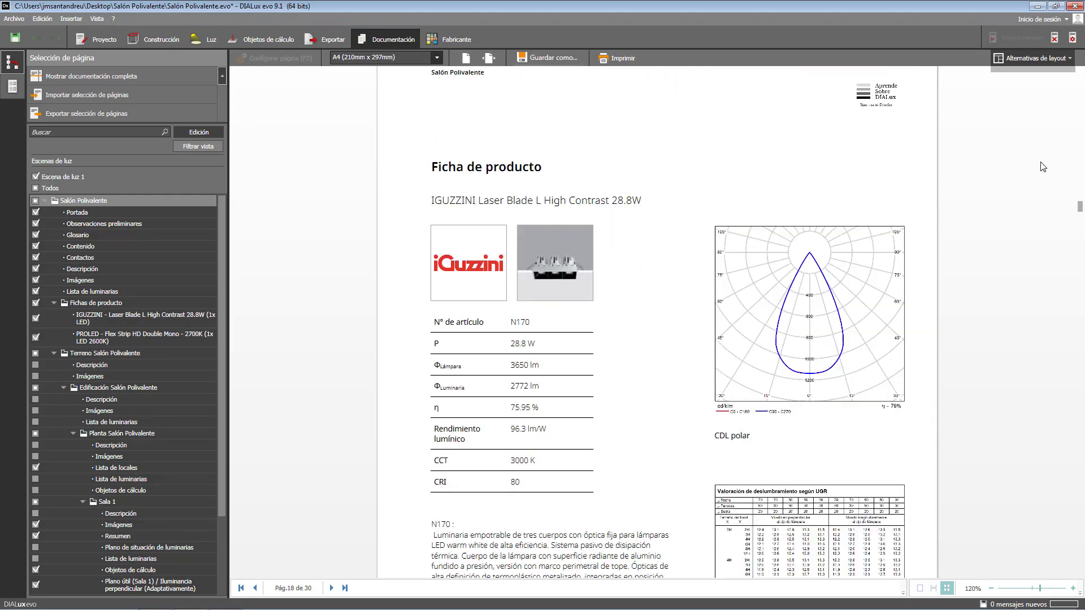
scroll(1042, 166, "down", 10)
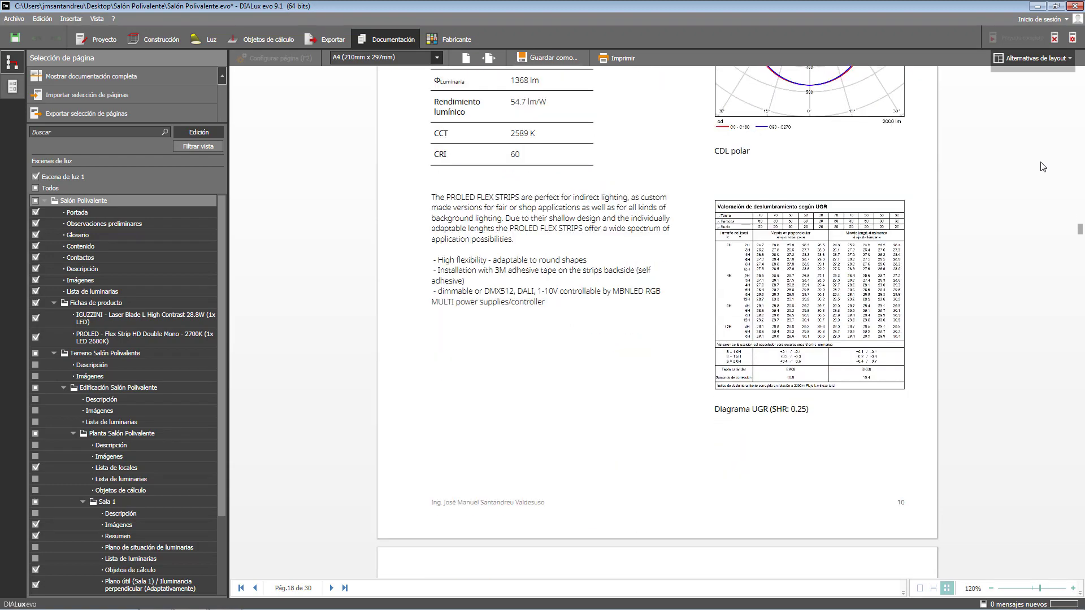
Review the Lista de locales and the Sala 1 and Sala 2 report pages through to the Glosario.
scroll(1043, 167, "down", 10)
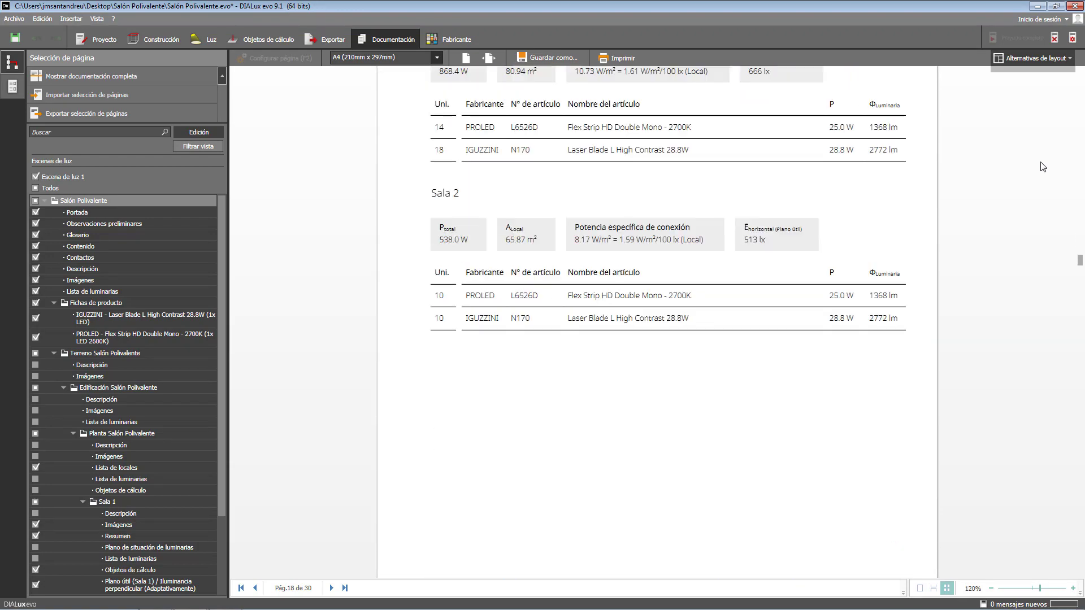
scroll(1044, 167, "down", 10)
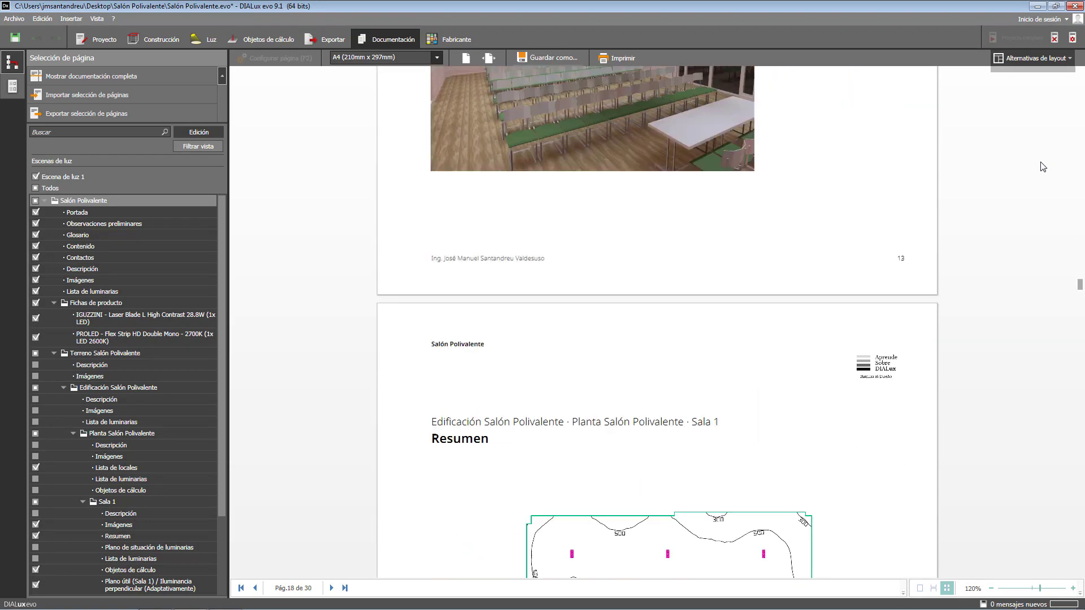
scroll(1043, 166, "down", 10)
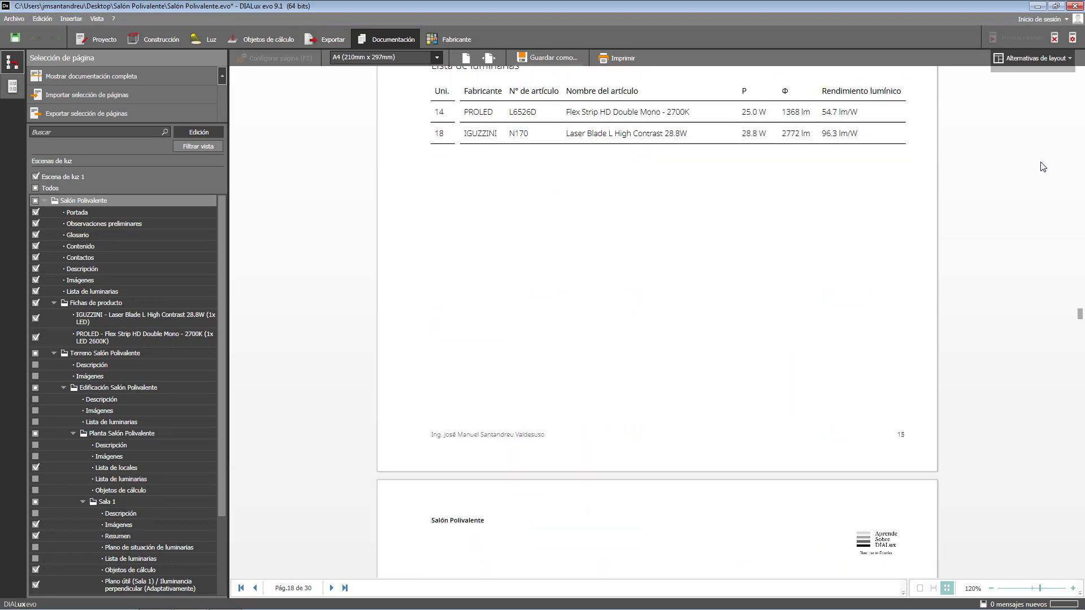
scroll(1043, 167, "down", 10)
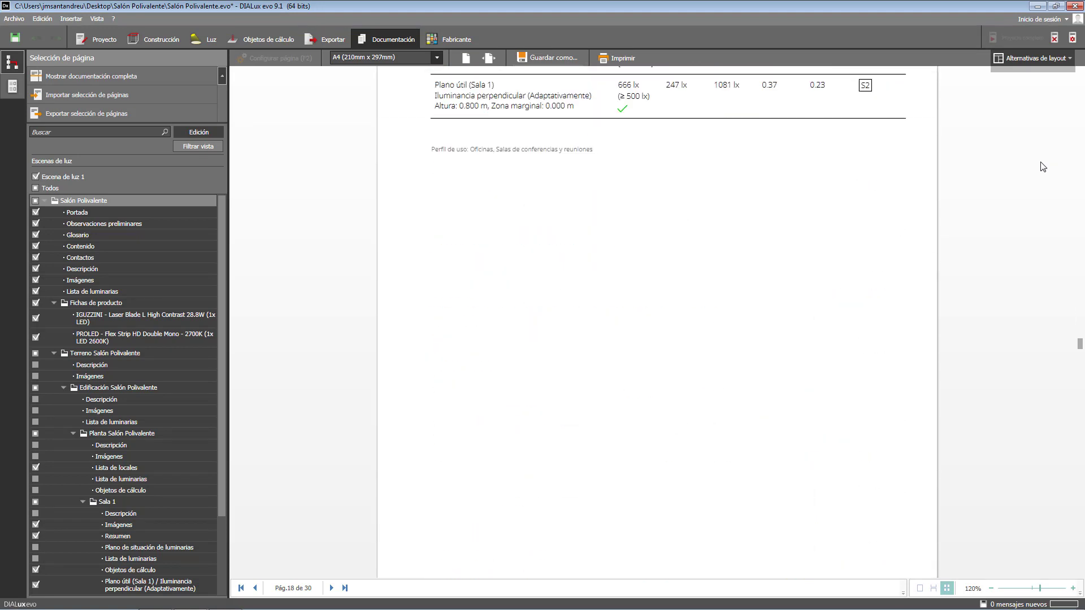
scroll(1044, 166, "down", 10)
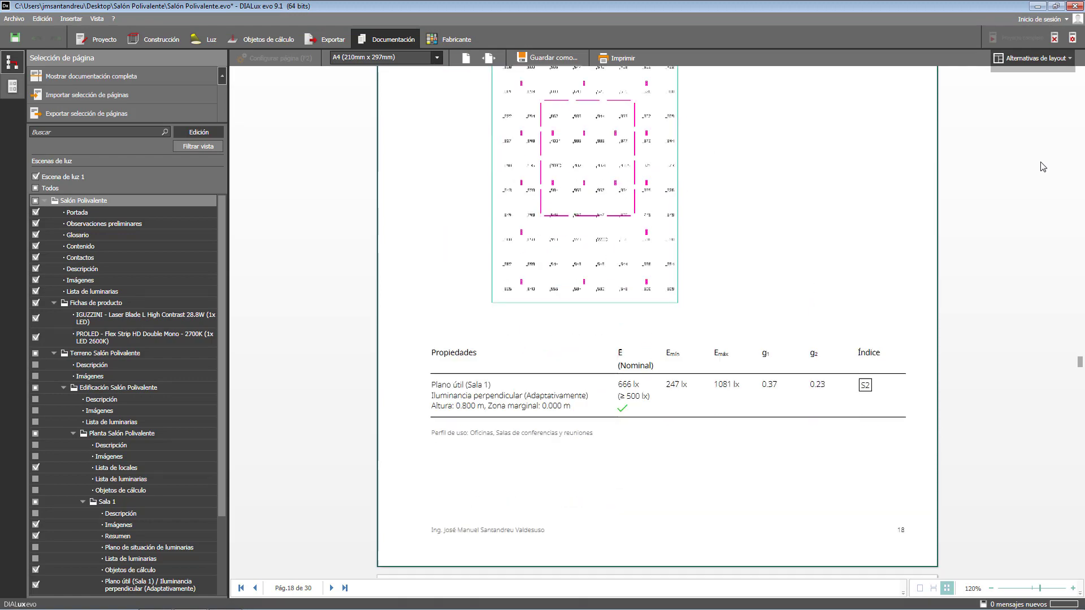
scroll(1043, 167, "down", 10)
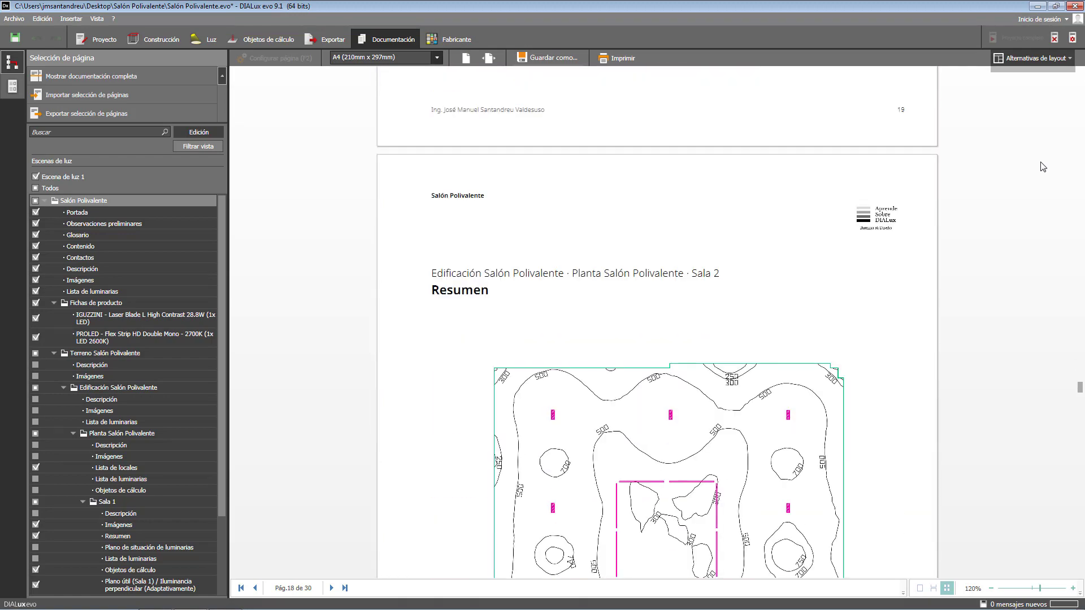
scroll(1043, 166, "down", 10)
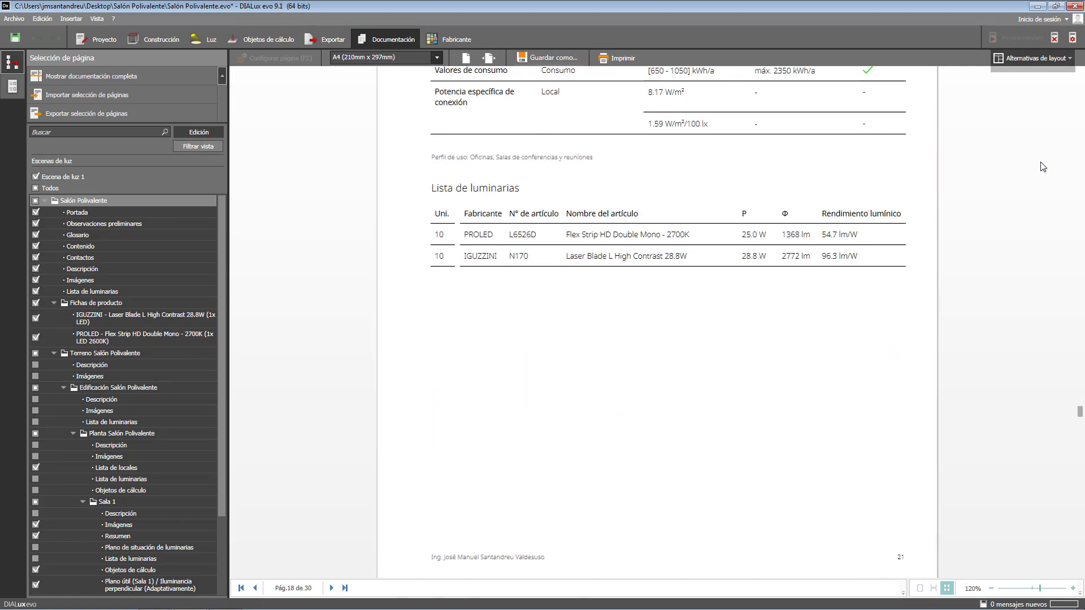
scroll(1043, 167, "down", 5)
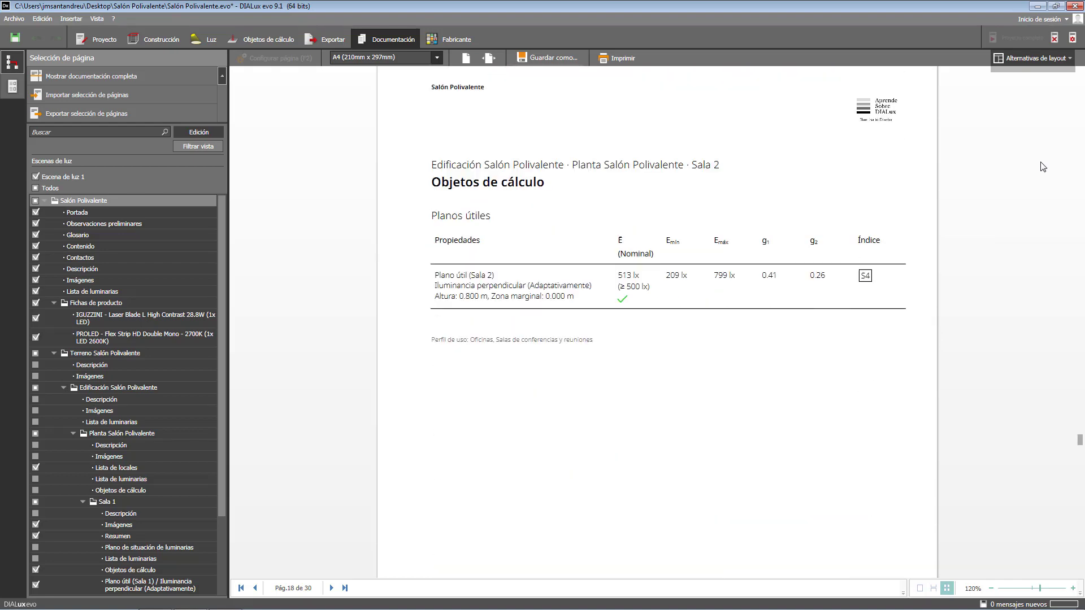
scroll(1043, 166, "down", 10)
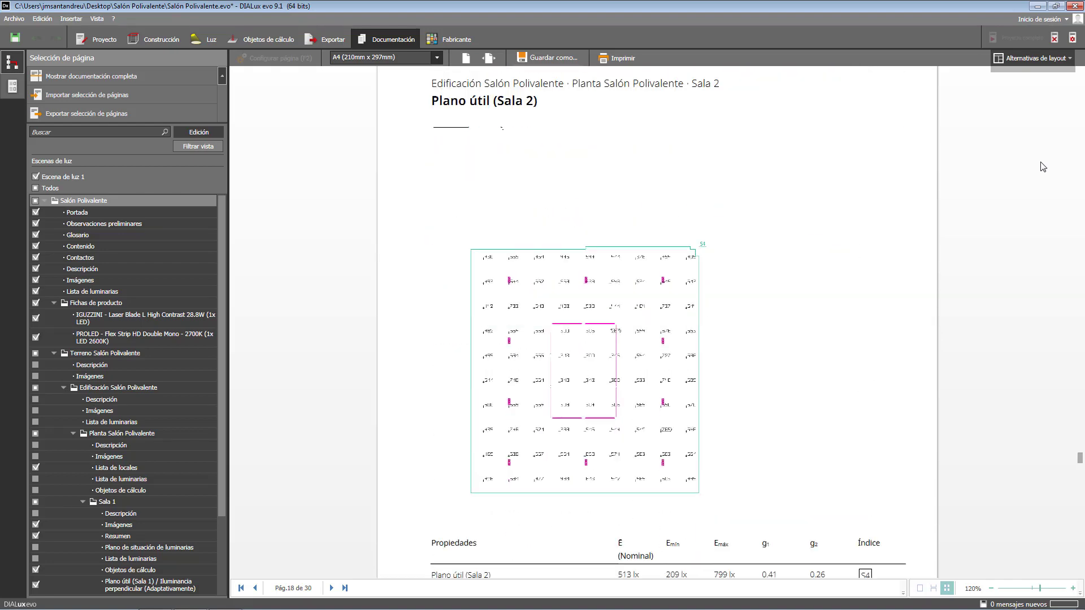
scroll(1043, 167, "down", 10)
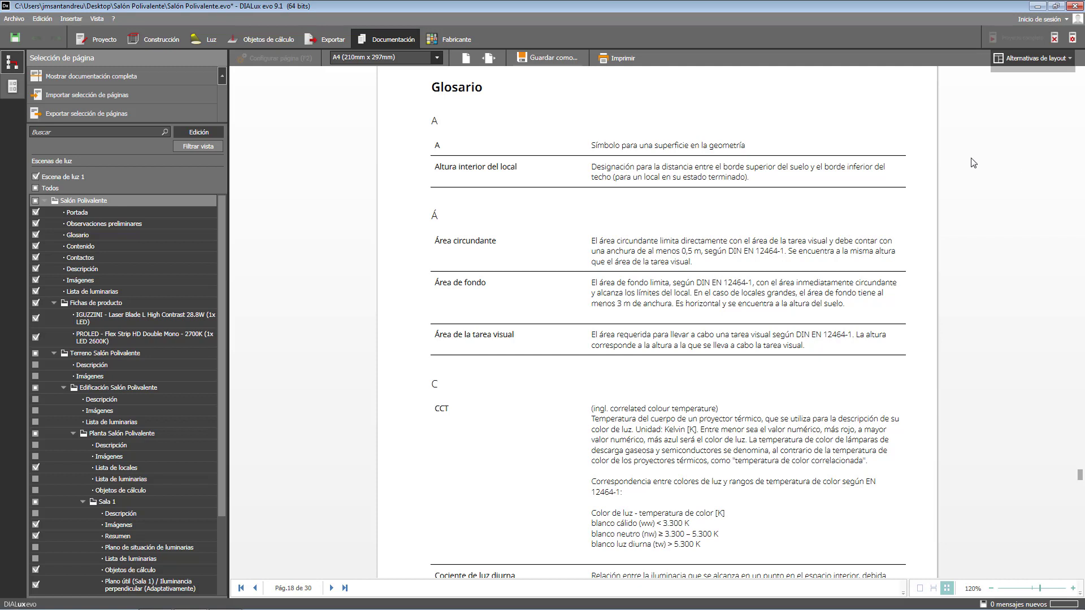
Export the complete documentation as Salón Polivalente.pdf to the Salón Polivalente folder, keeping 300 dpi image resolution and opening after export.
left_click(556, 60)
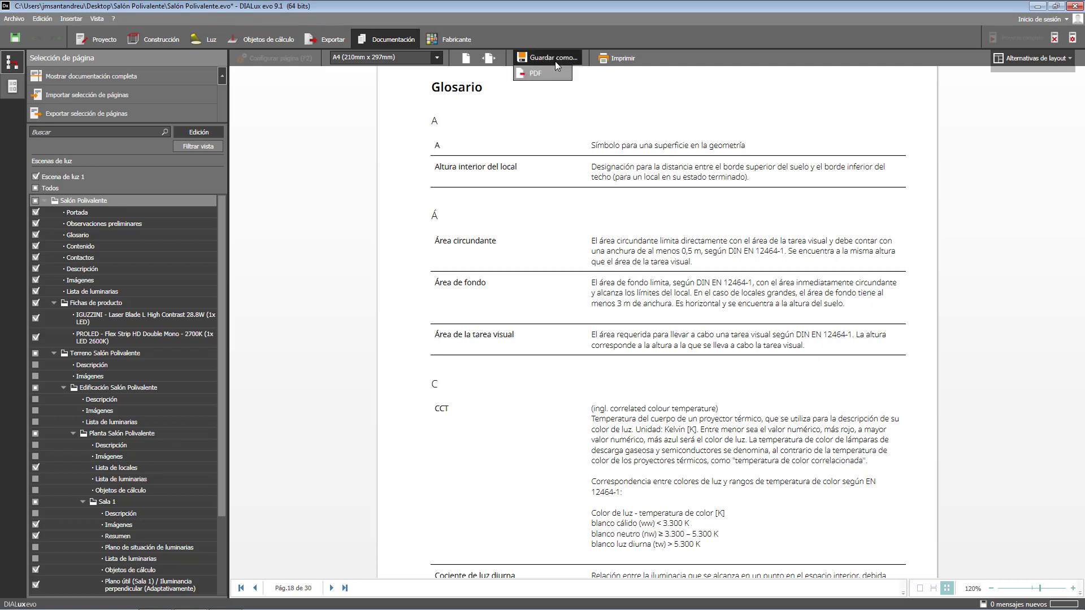
left_click(553, 74)
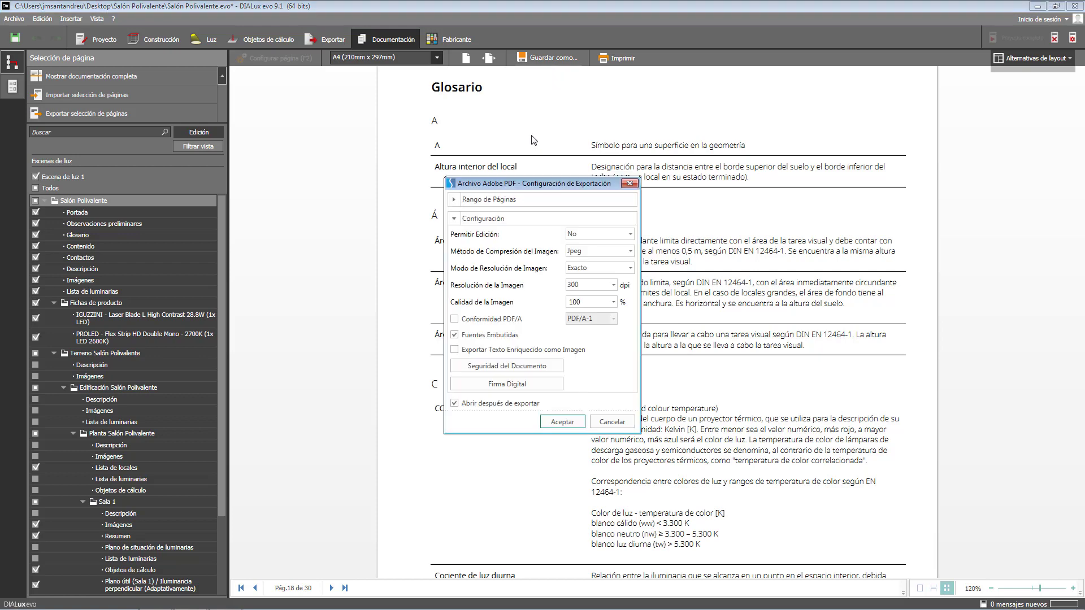
left_click(561, 423)
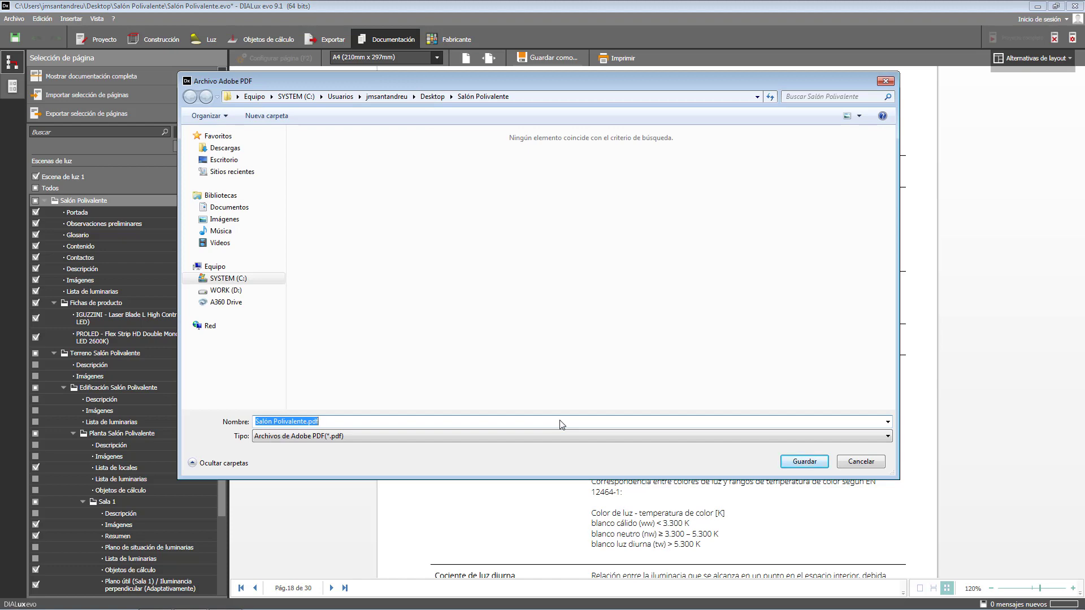
left_click(804, 462)
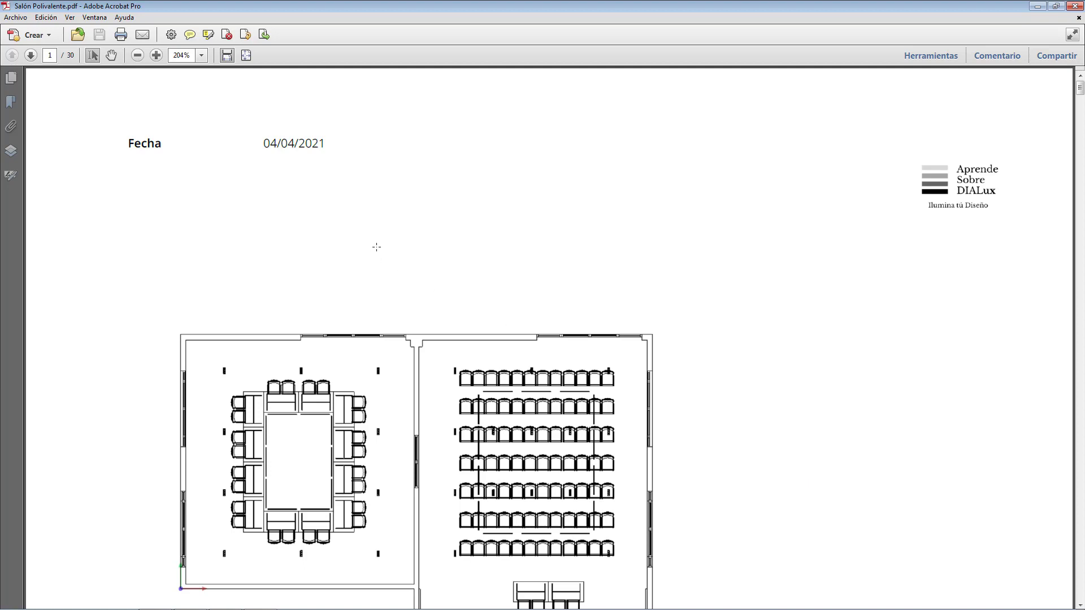
In Adobe Acrobat Pro, fit whole pages to the window and review the exported PDF from the cover through Lista de locales.
left_click(247, 56)
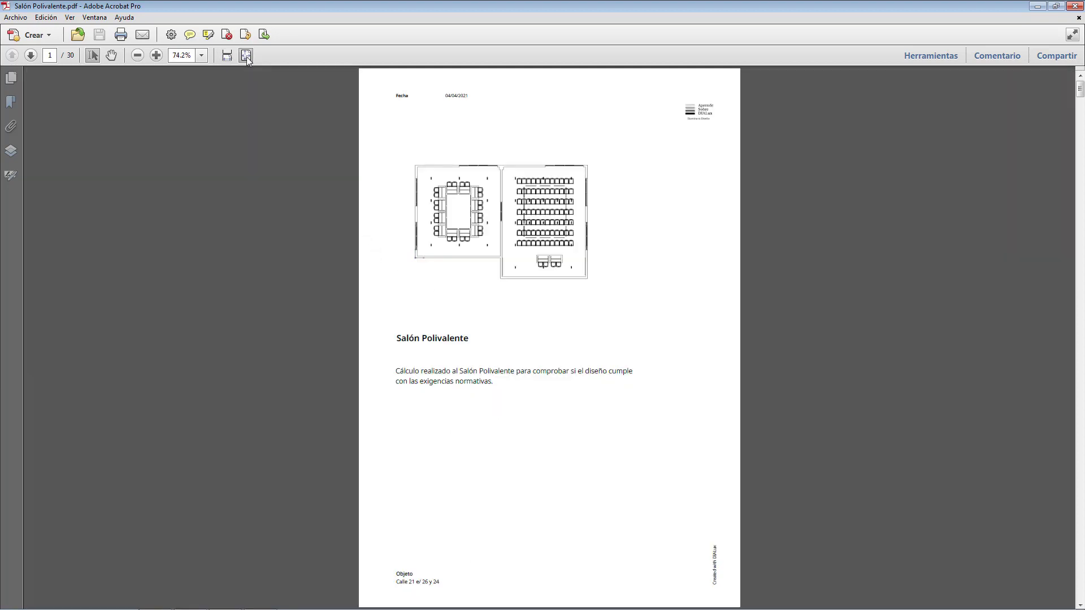
scroll(251, 132, "down", 1)
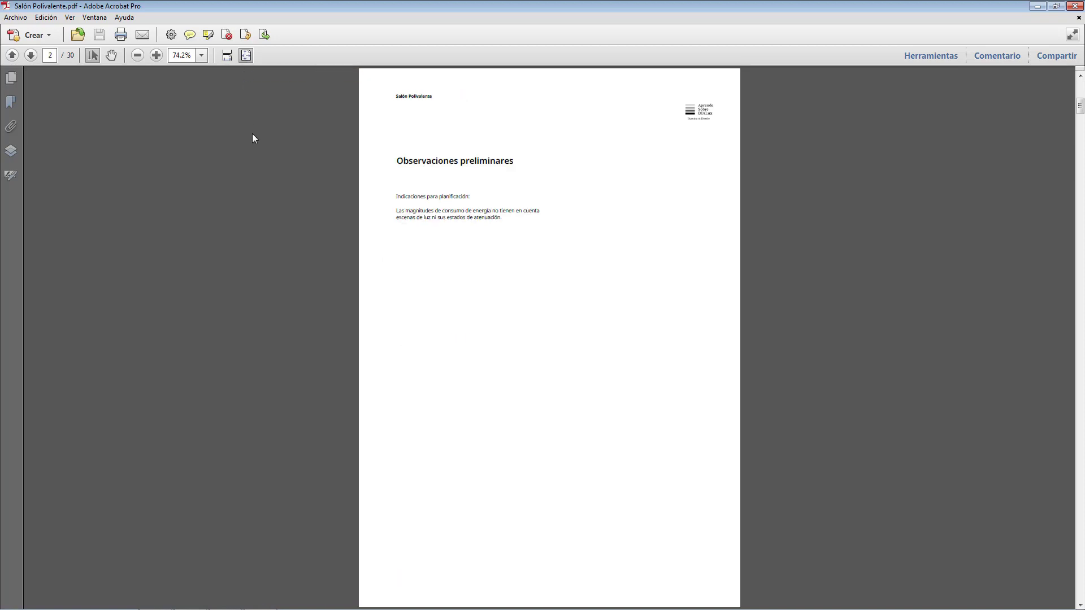
scroll(252, 133, "down", 2)
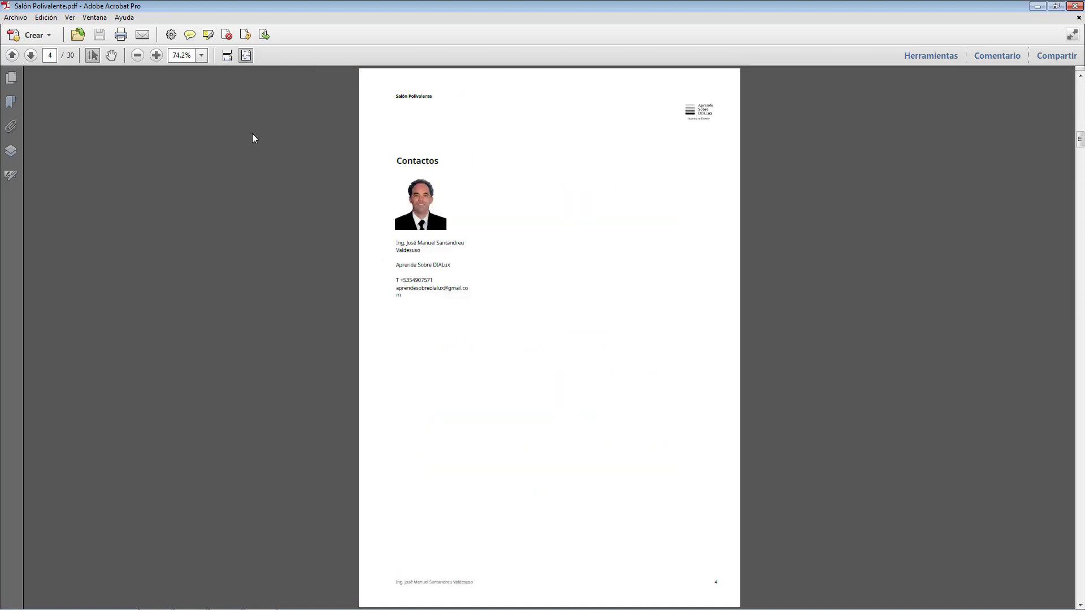
scroll(252, 139, "down", 1)
scroll(252, 139, "down", 1)
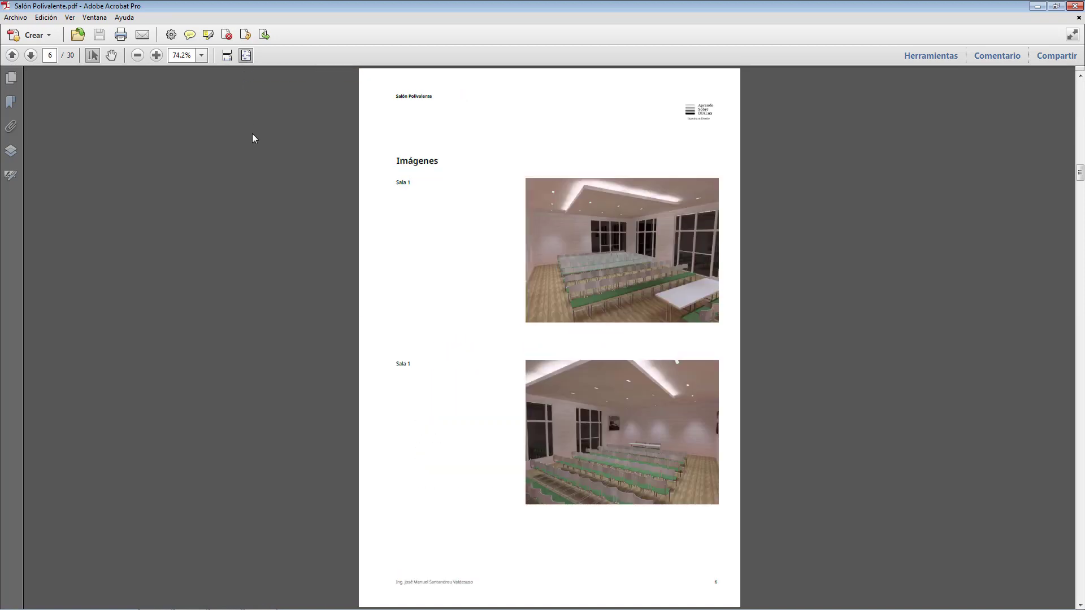
scroll(252, 138, "down", 2)
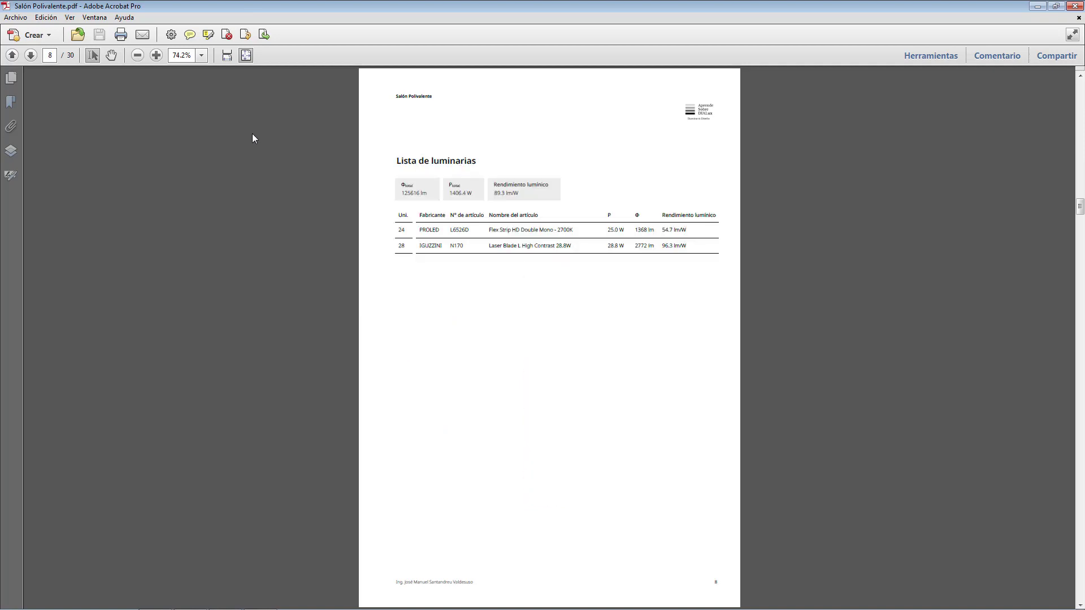
scroll(253, 135, "down", 2)
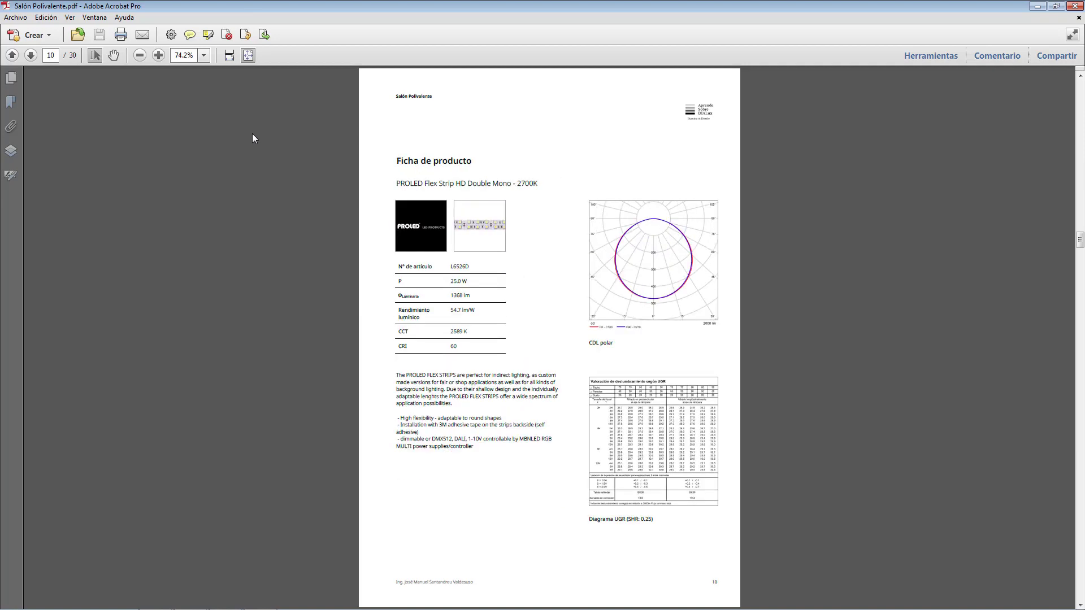
scroll(253, 135, "down", 1)
scroll(252, 136, "down", 1)
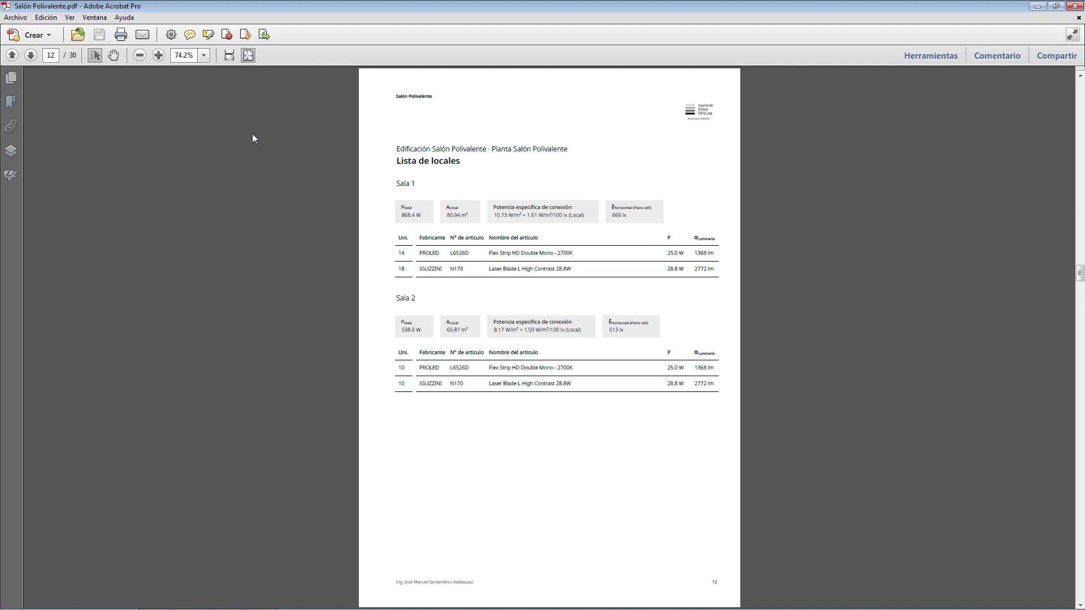
Review the Sala 1 and Sala 2 pages of the exported PDF, including Resumen, Objetos de cálculo and Plano útil.
scroll(253, 136, "down", 1)
scroll(252, 135, "down", 1)
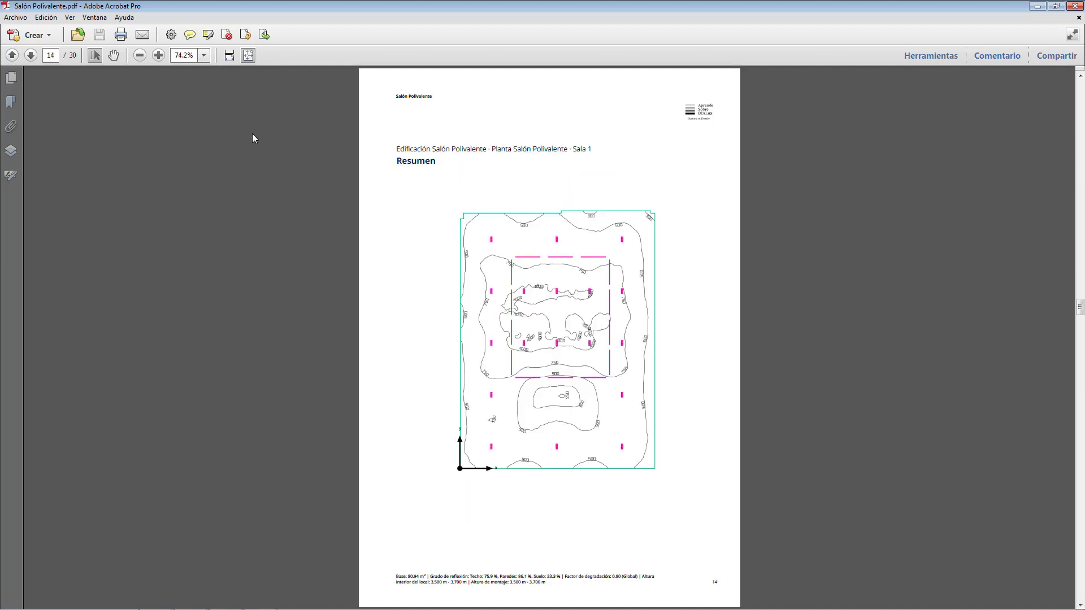
scroll(252, 135, "down", 1)
scroll(253, 138, "down", 1)
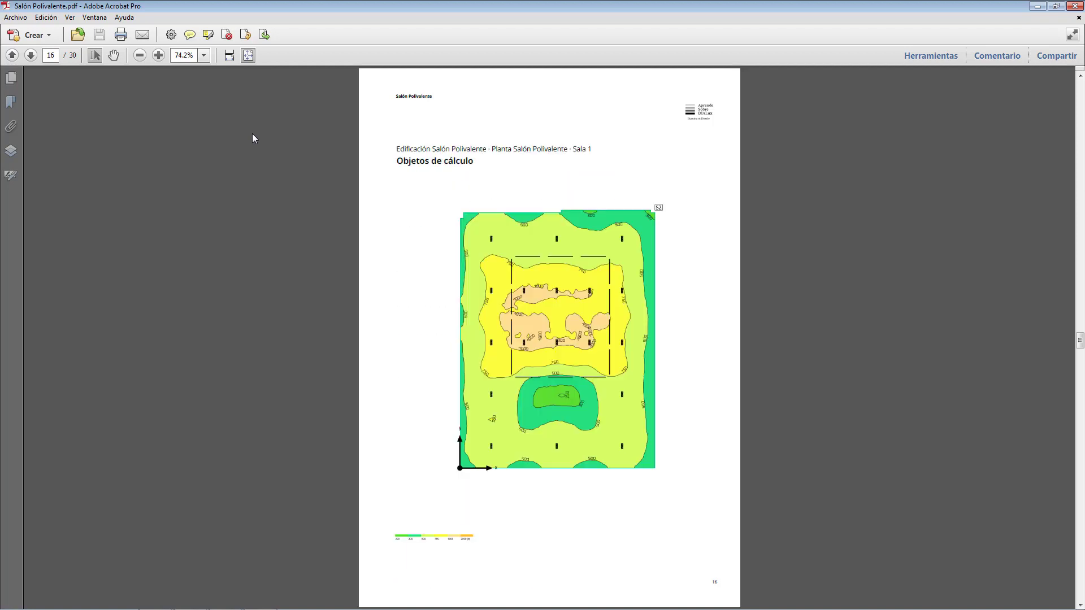
scroll(252, 138, "down", 1)
scroll(251, 138, "down", 1)
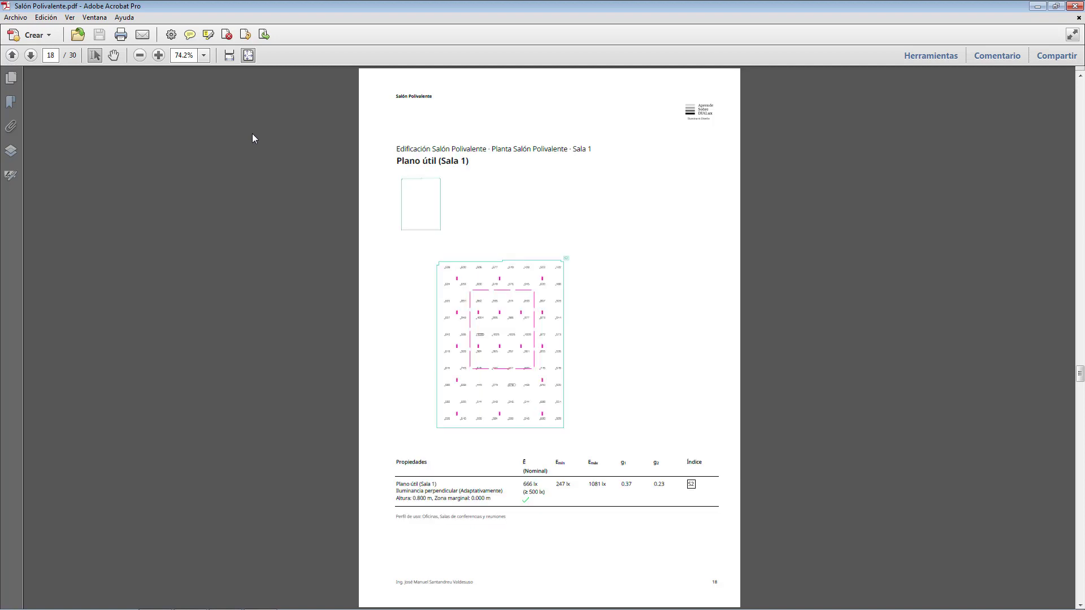
scroll(252, 138, "down", 1)
scroll(252, 138, "down", 1)
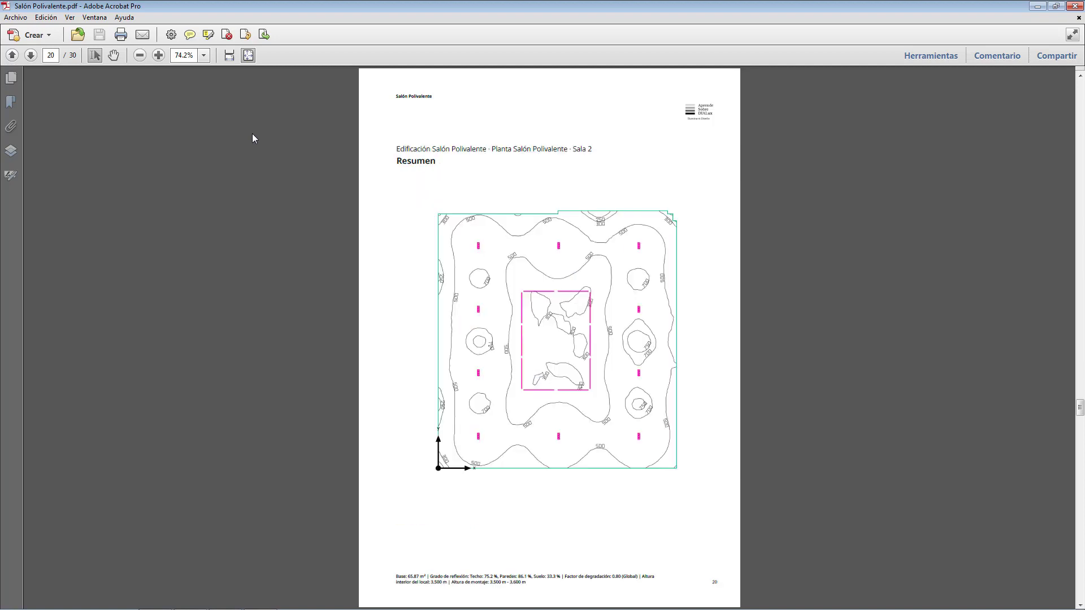
scroll(252, 139, "down", 1)
scroll(253, 134, "down", 1)
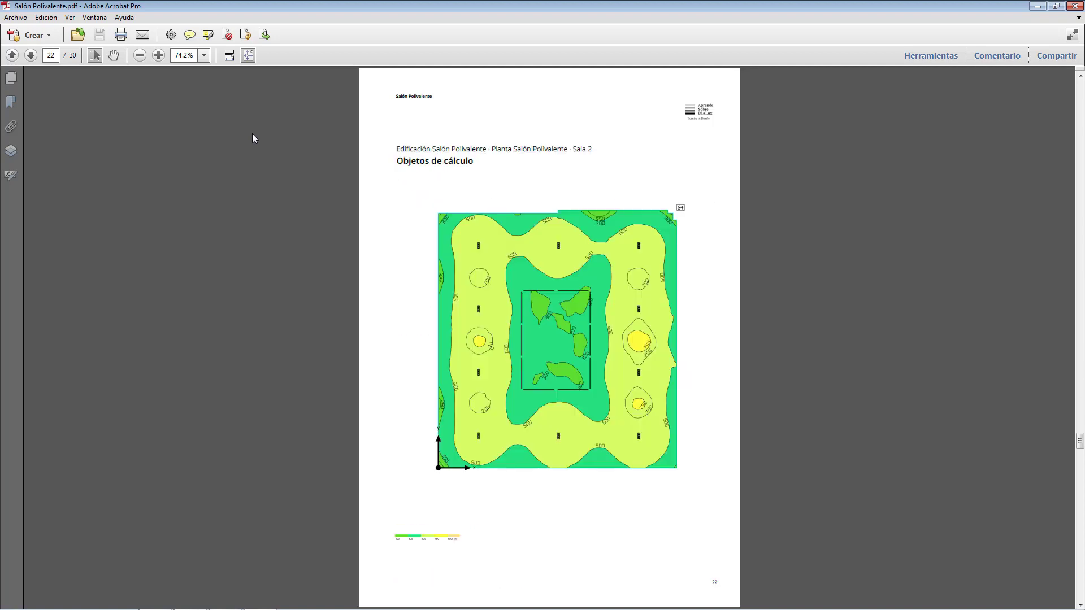
scroll(253, 135, "down", 1)
scroll(253, 135, "down", 1)
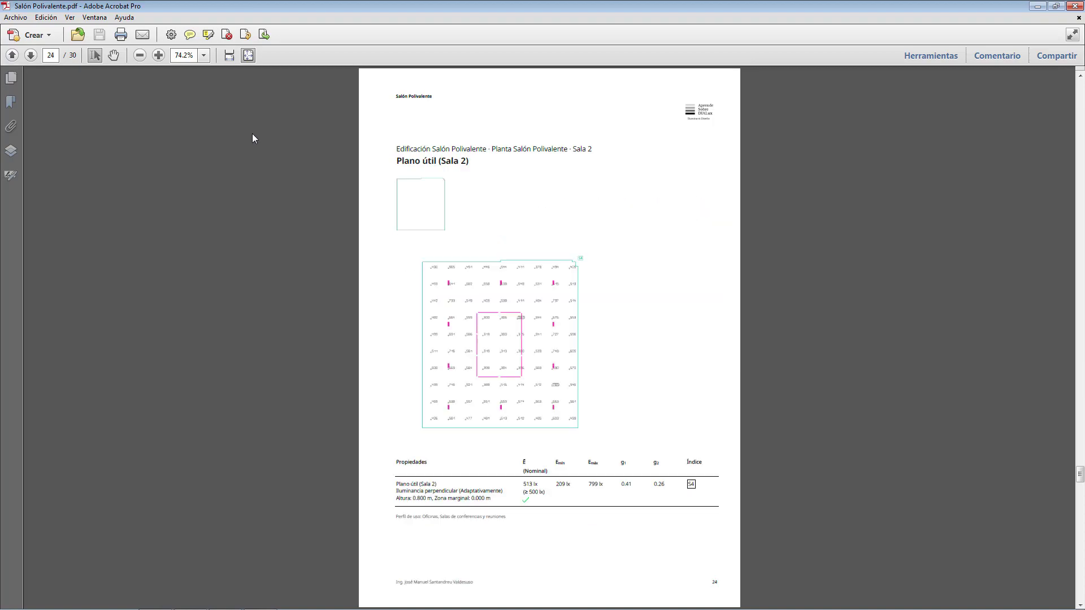